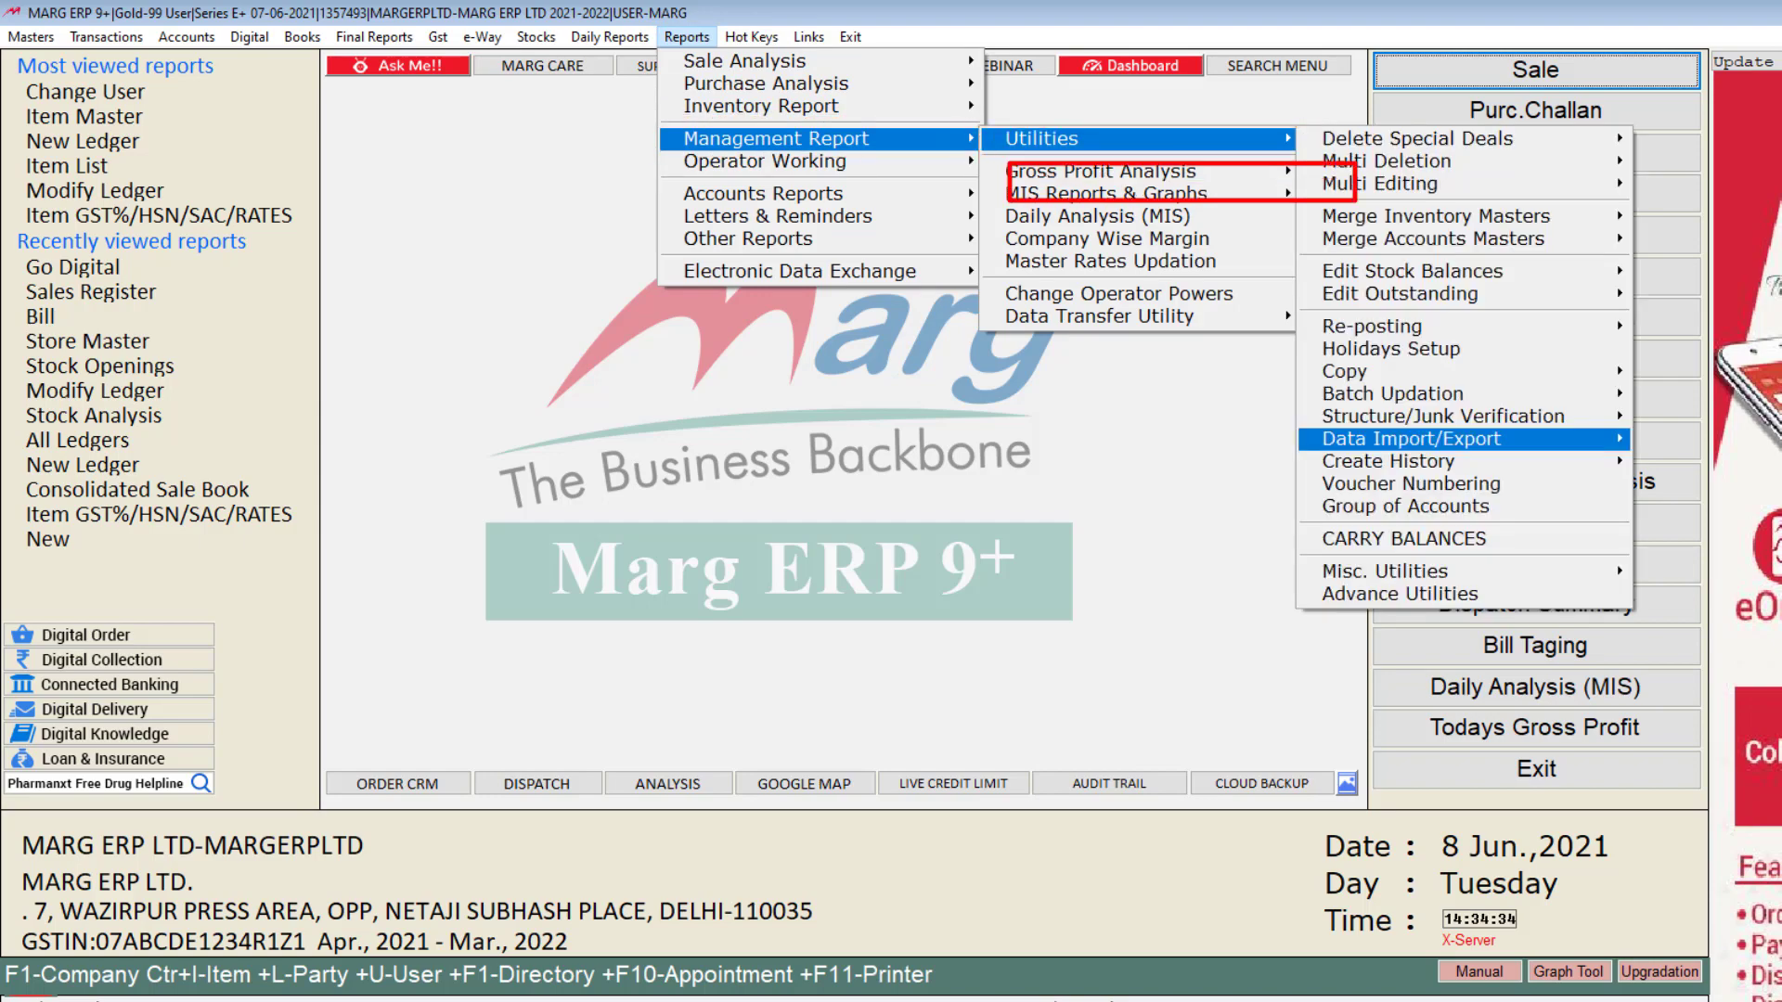
# Search all Control Room settings for DATA EXPORT
pyautogui.press('Return')
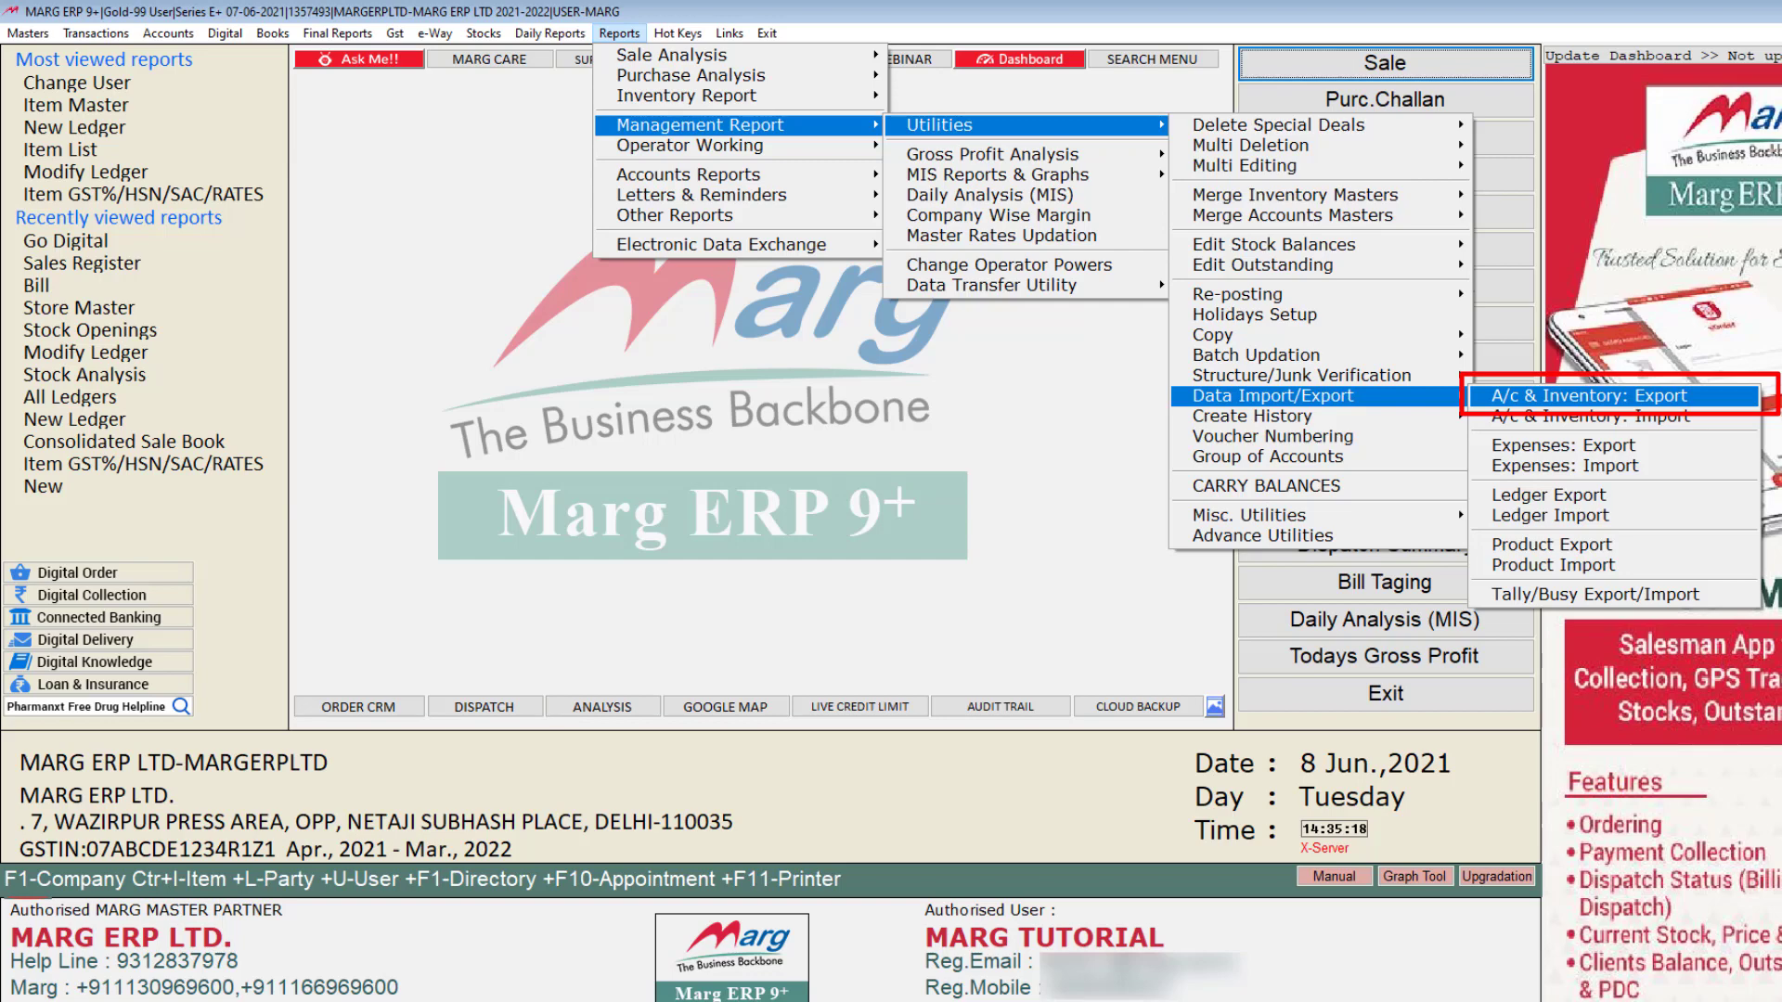
pyautogui.press('Return')
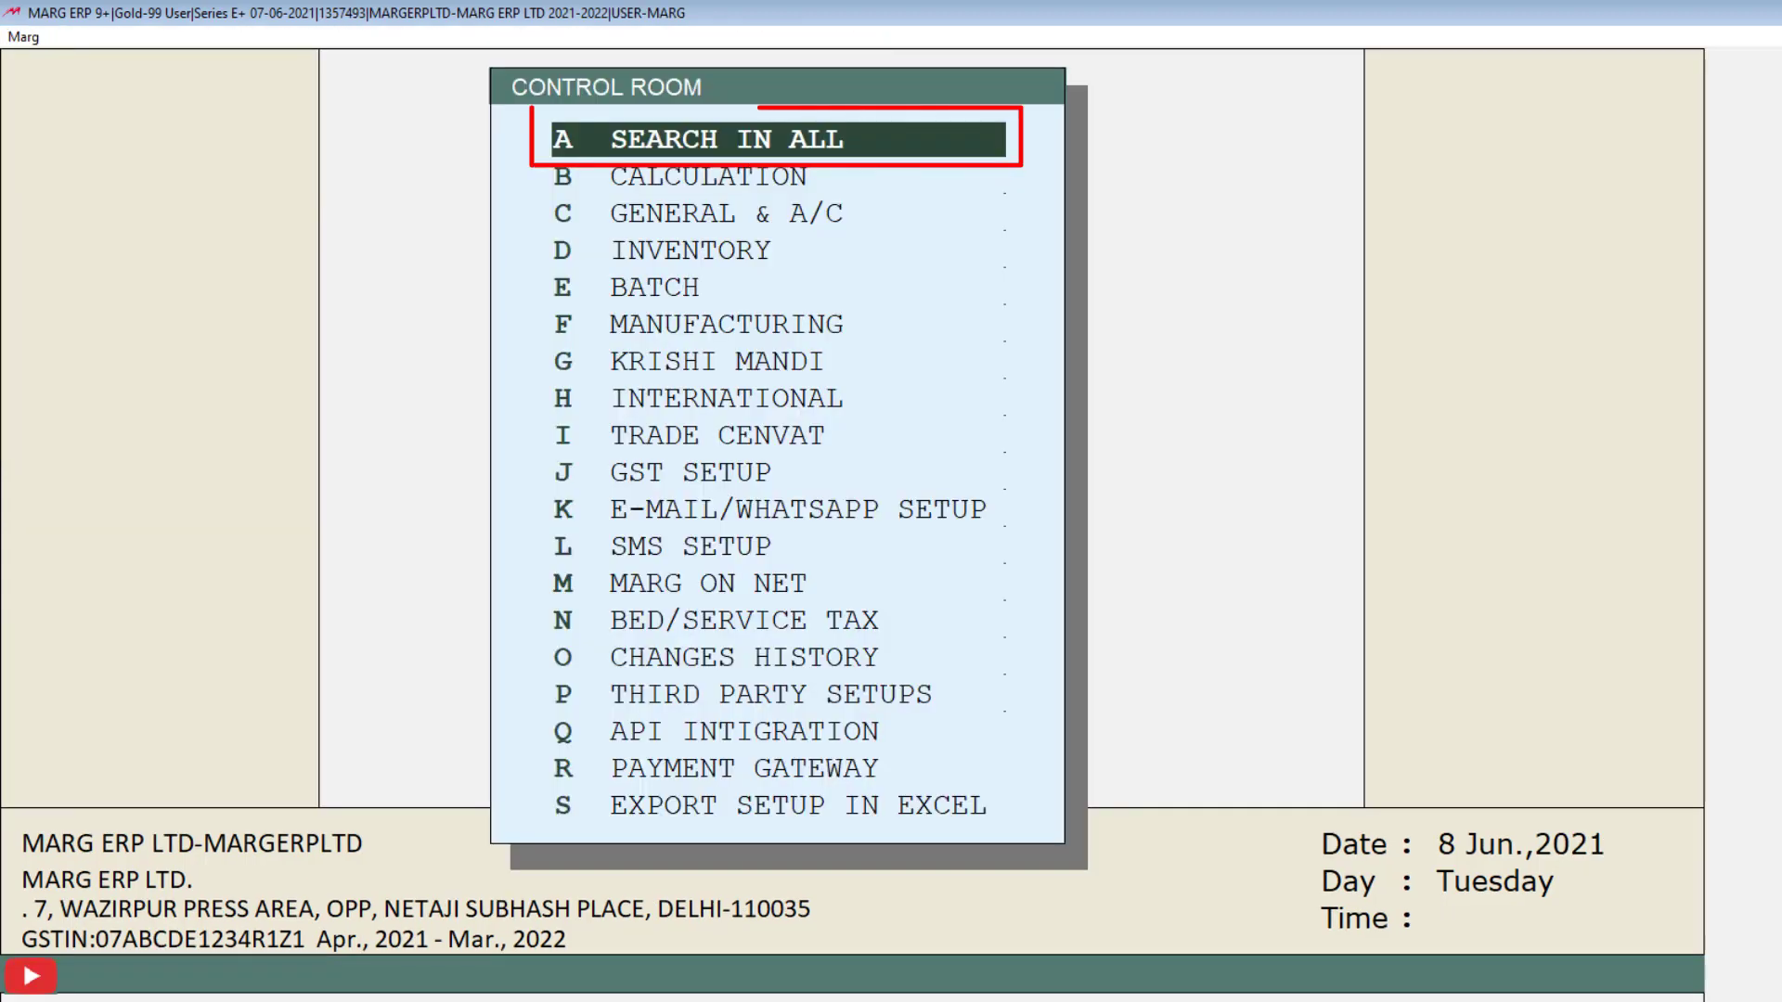
pyautogui.press('Return')
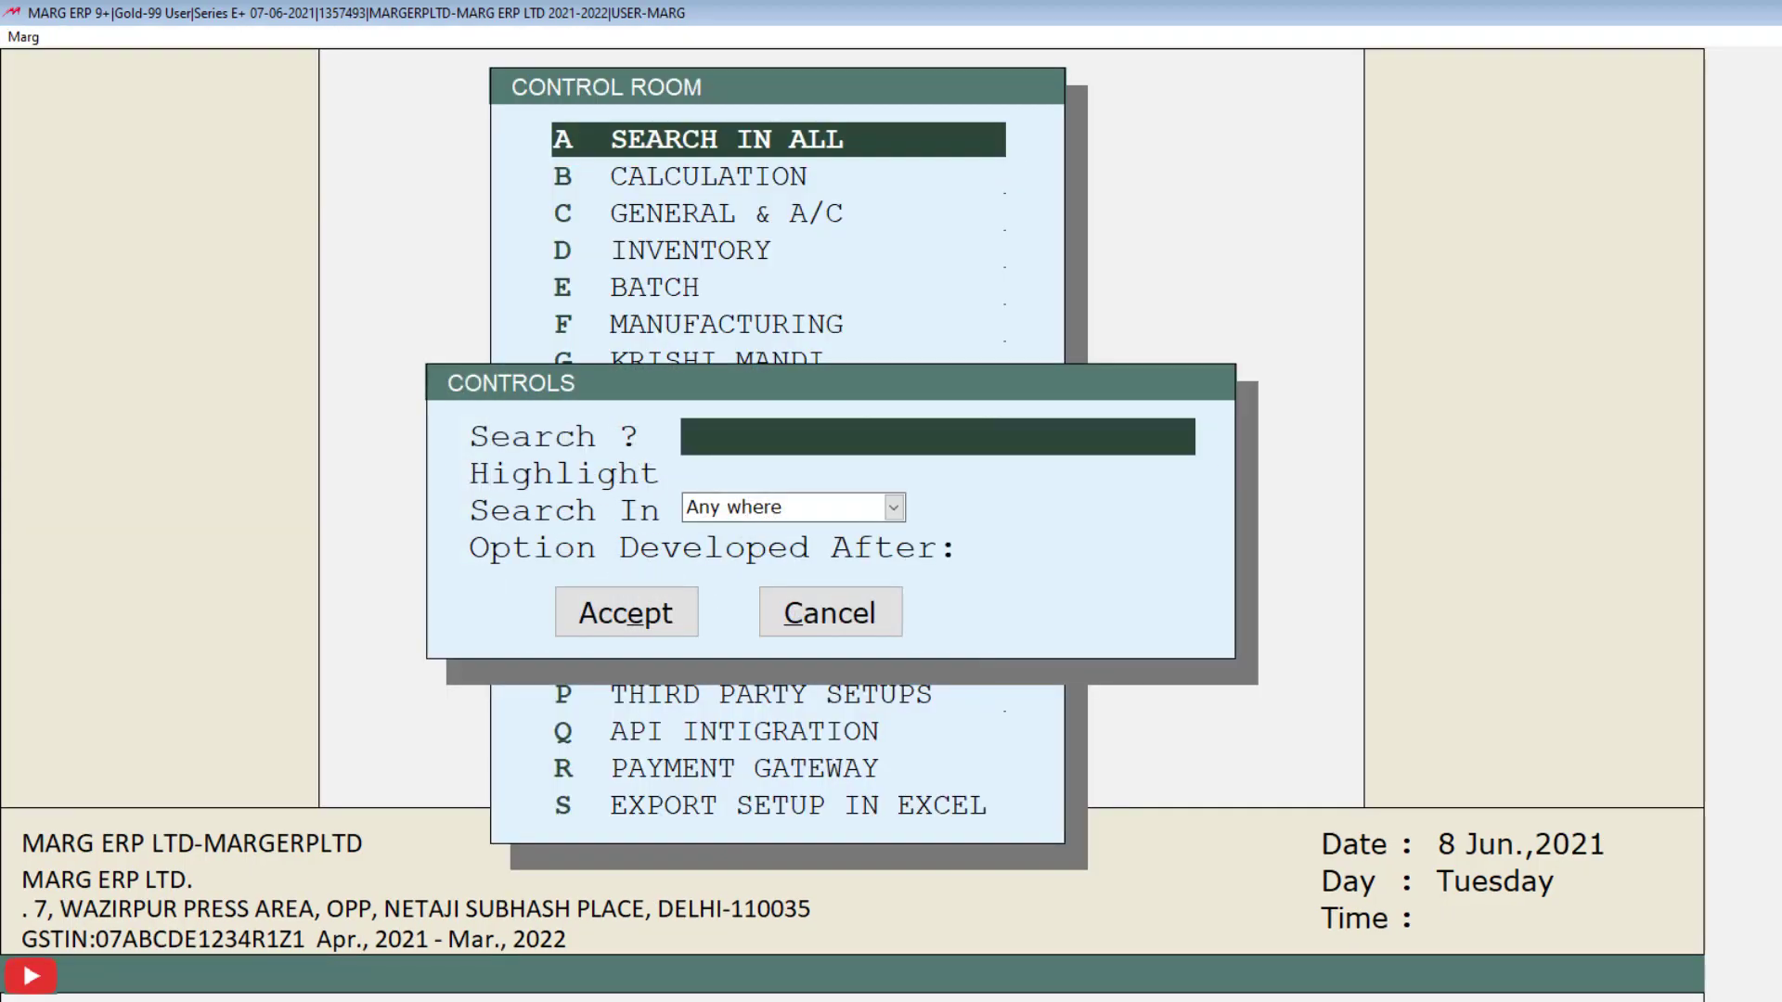
pyautogui.write('DATA EXPORT')
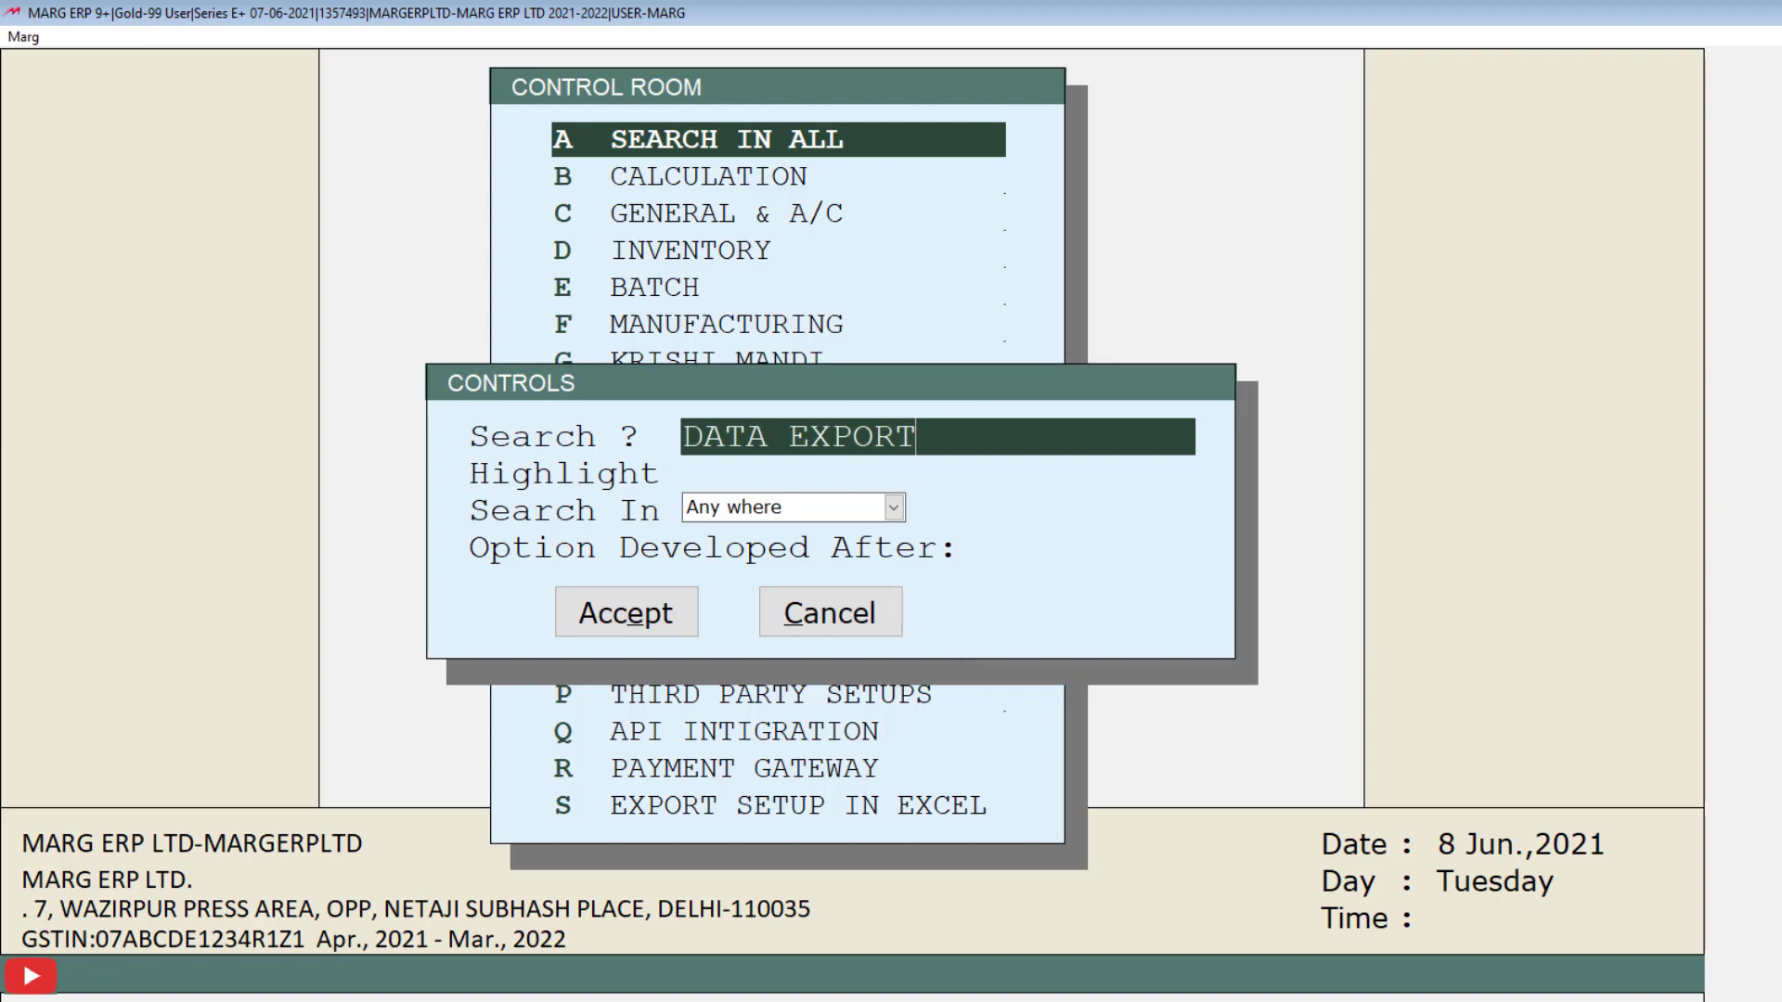
pyautogui.press('Return')
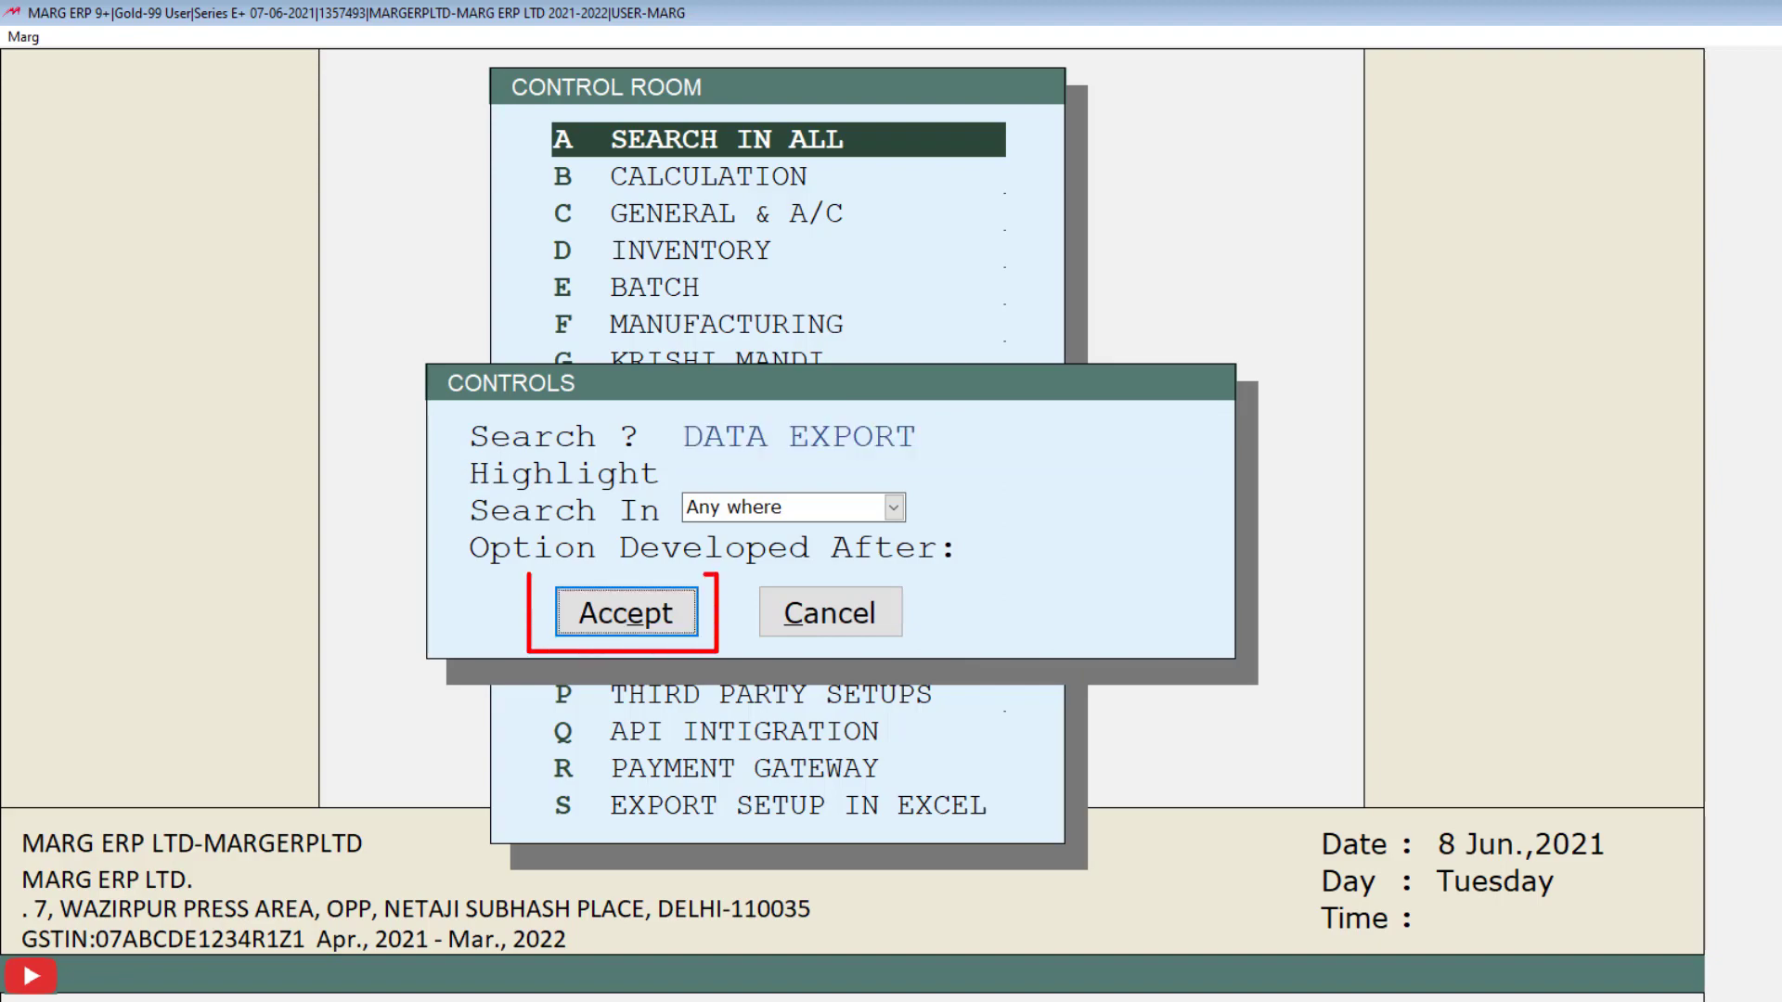
pyautogui.press('Return')
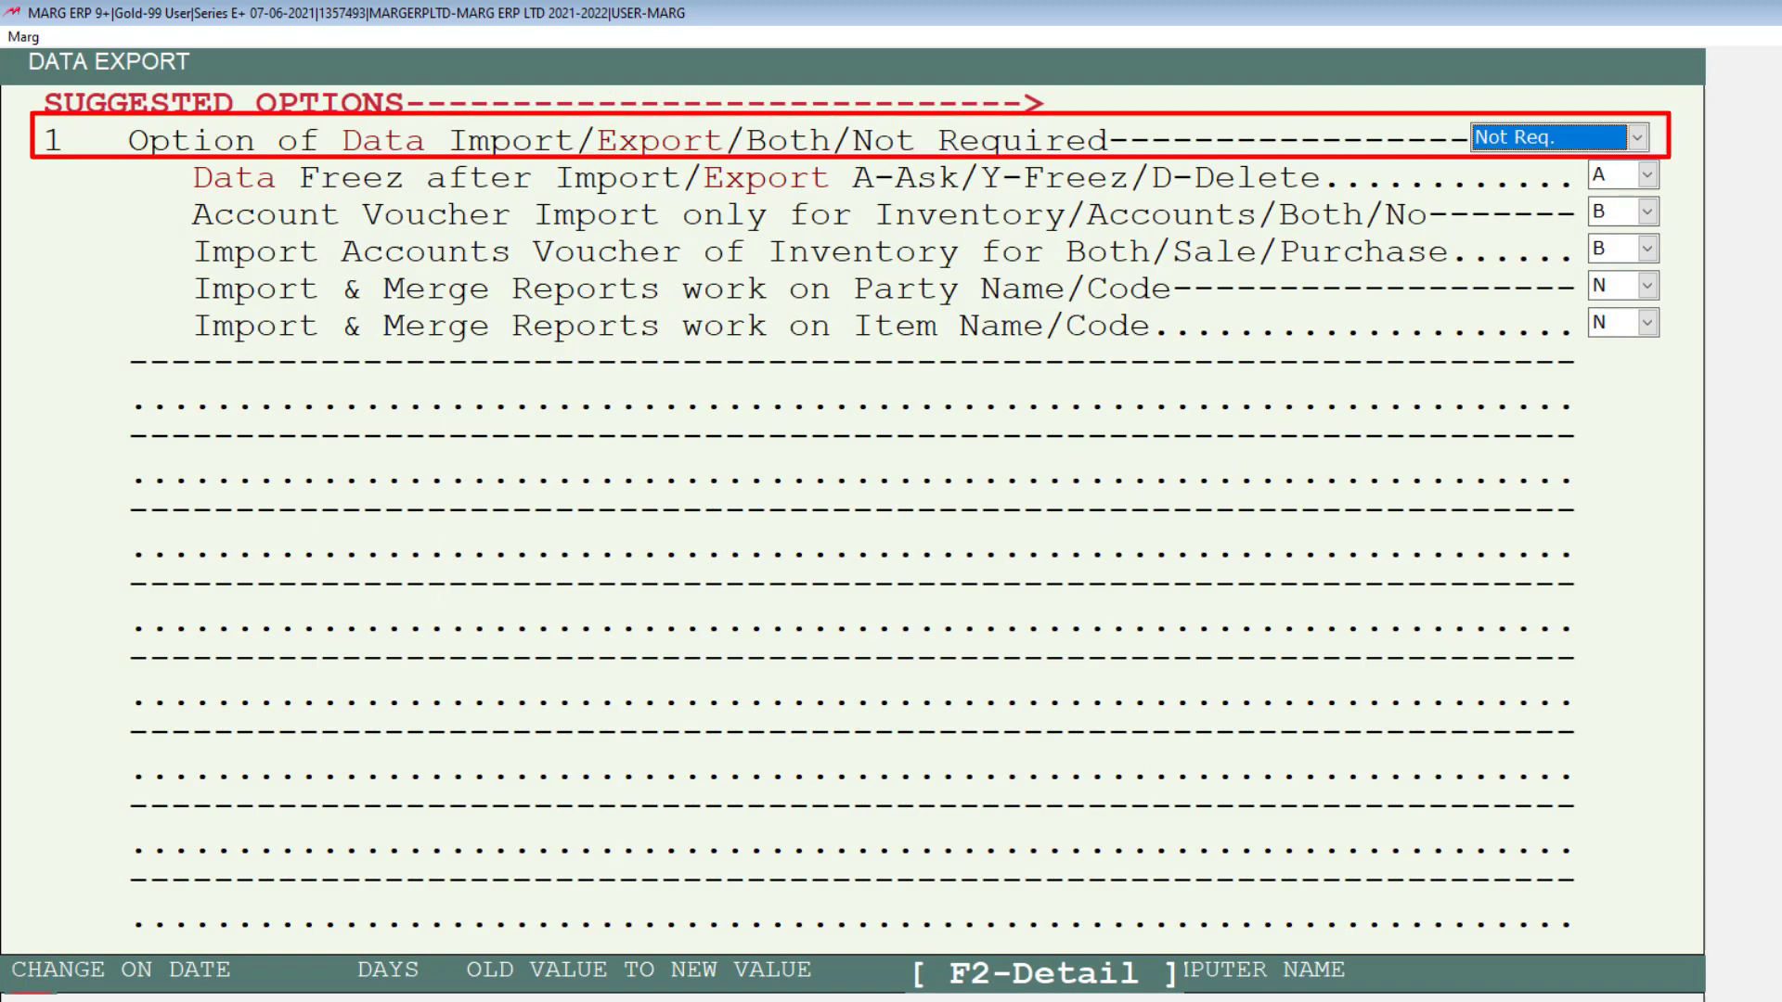
# Set the Data Import/Export control option to Both and save the changes
pyautogui.press('space')
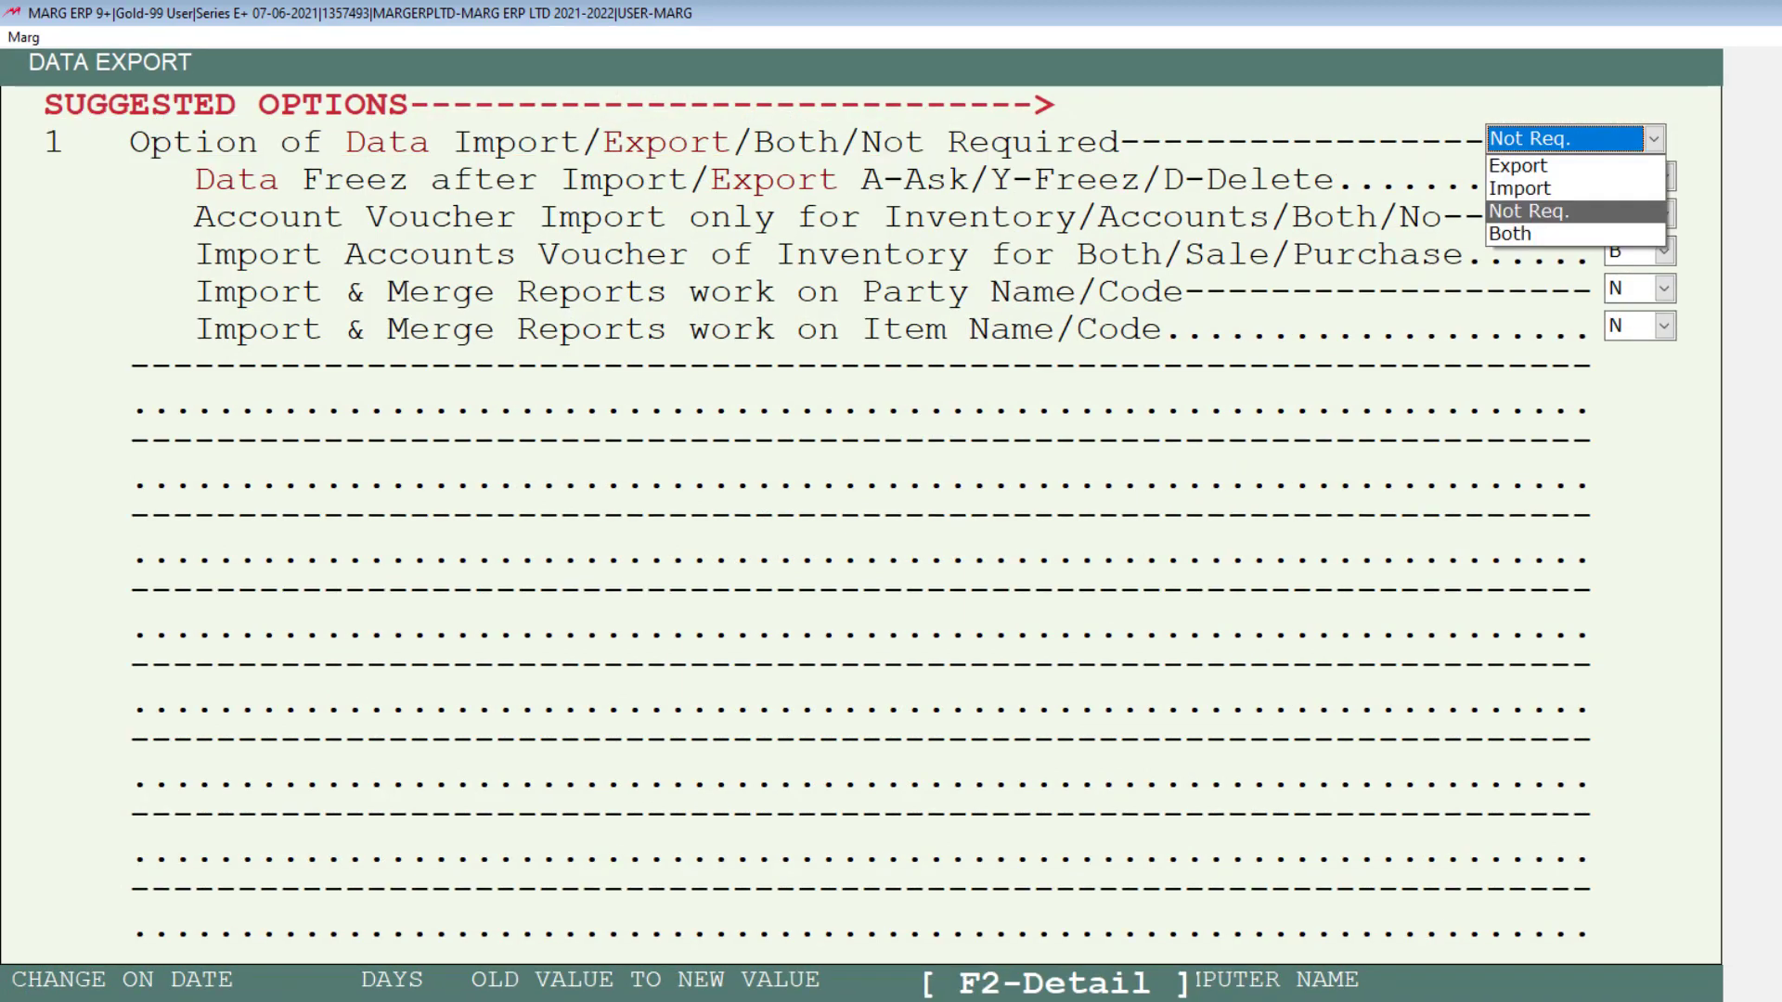
pyautogui.press('Down')
pyautogui.press('Return')
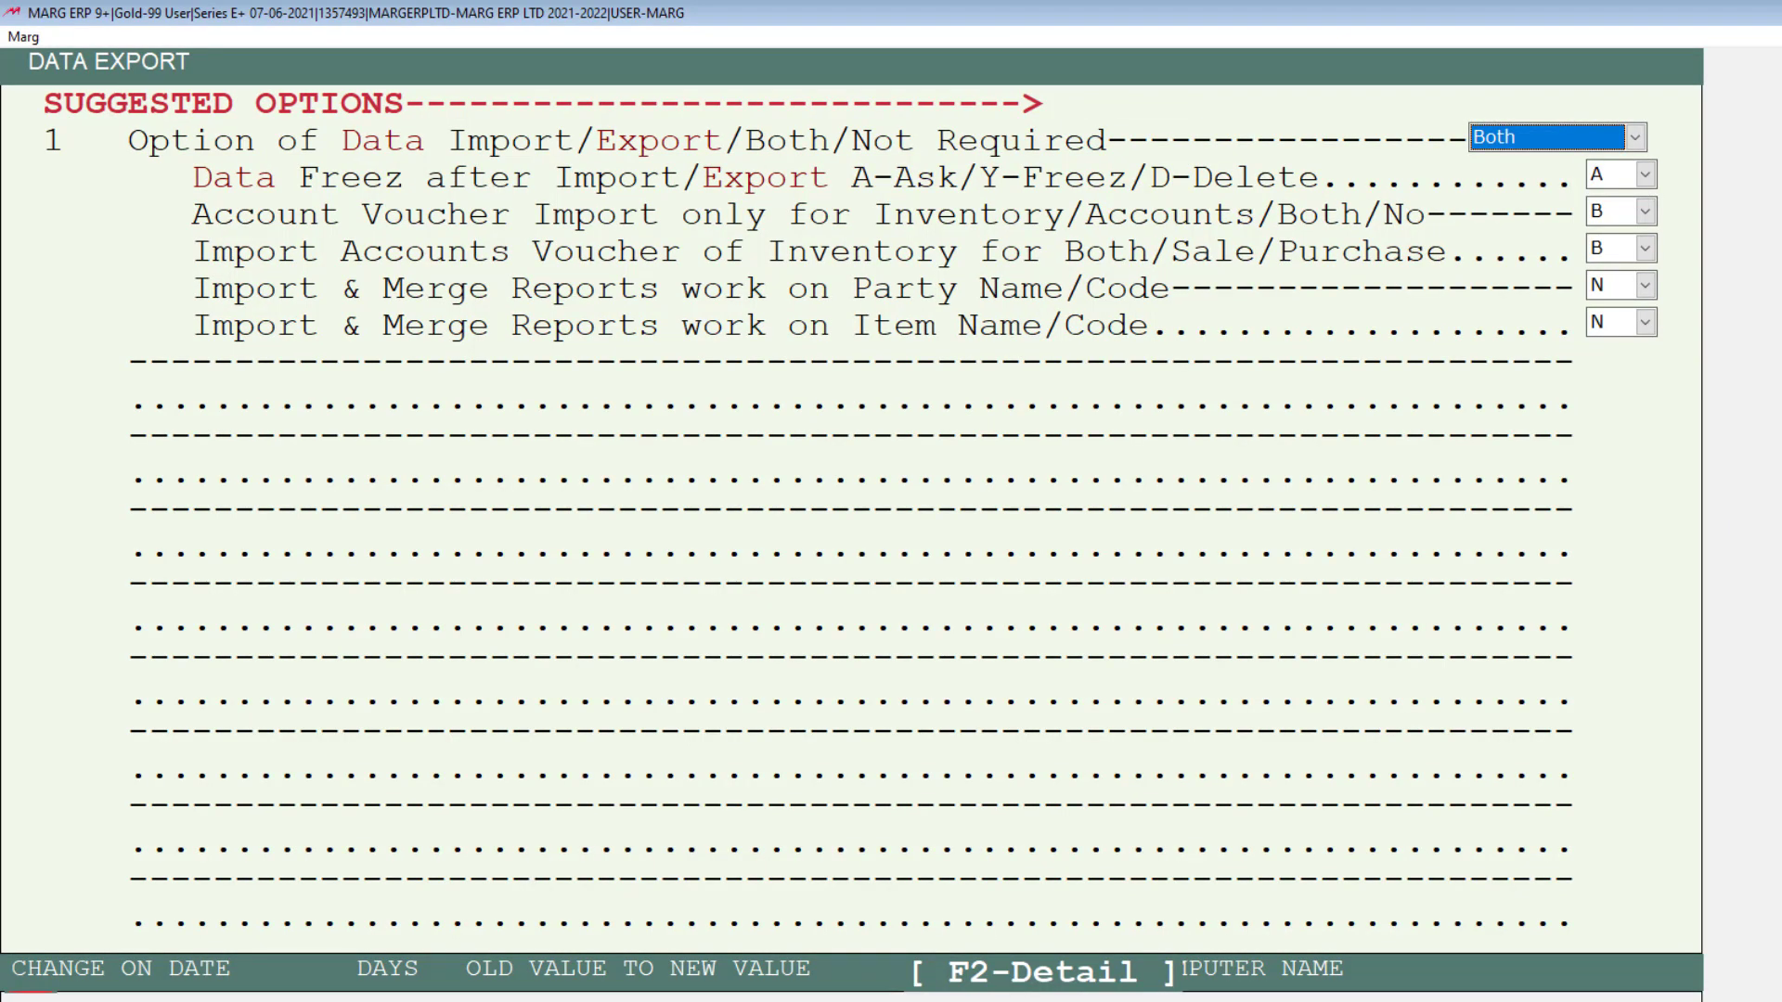
pyautogui.press('Escape')
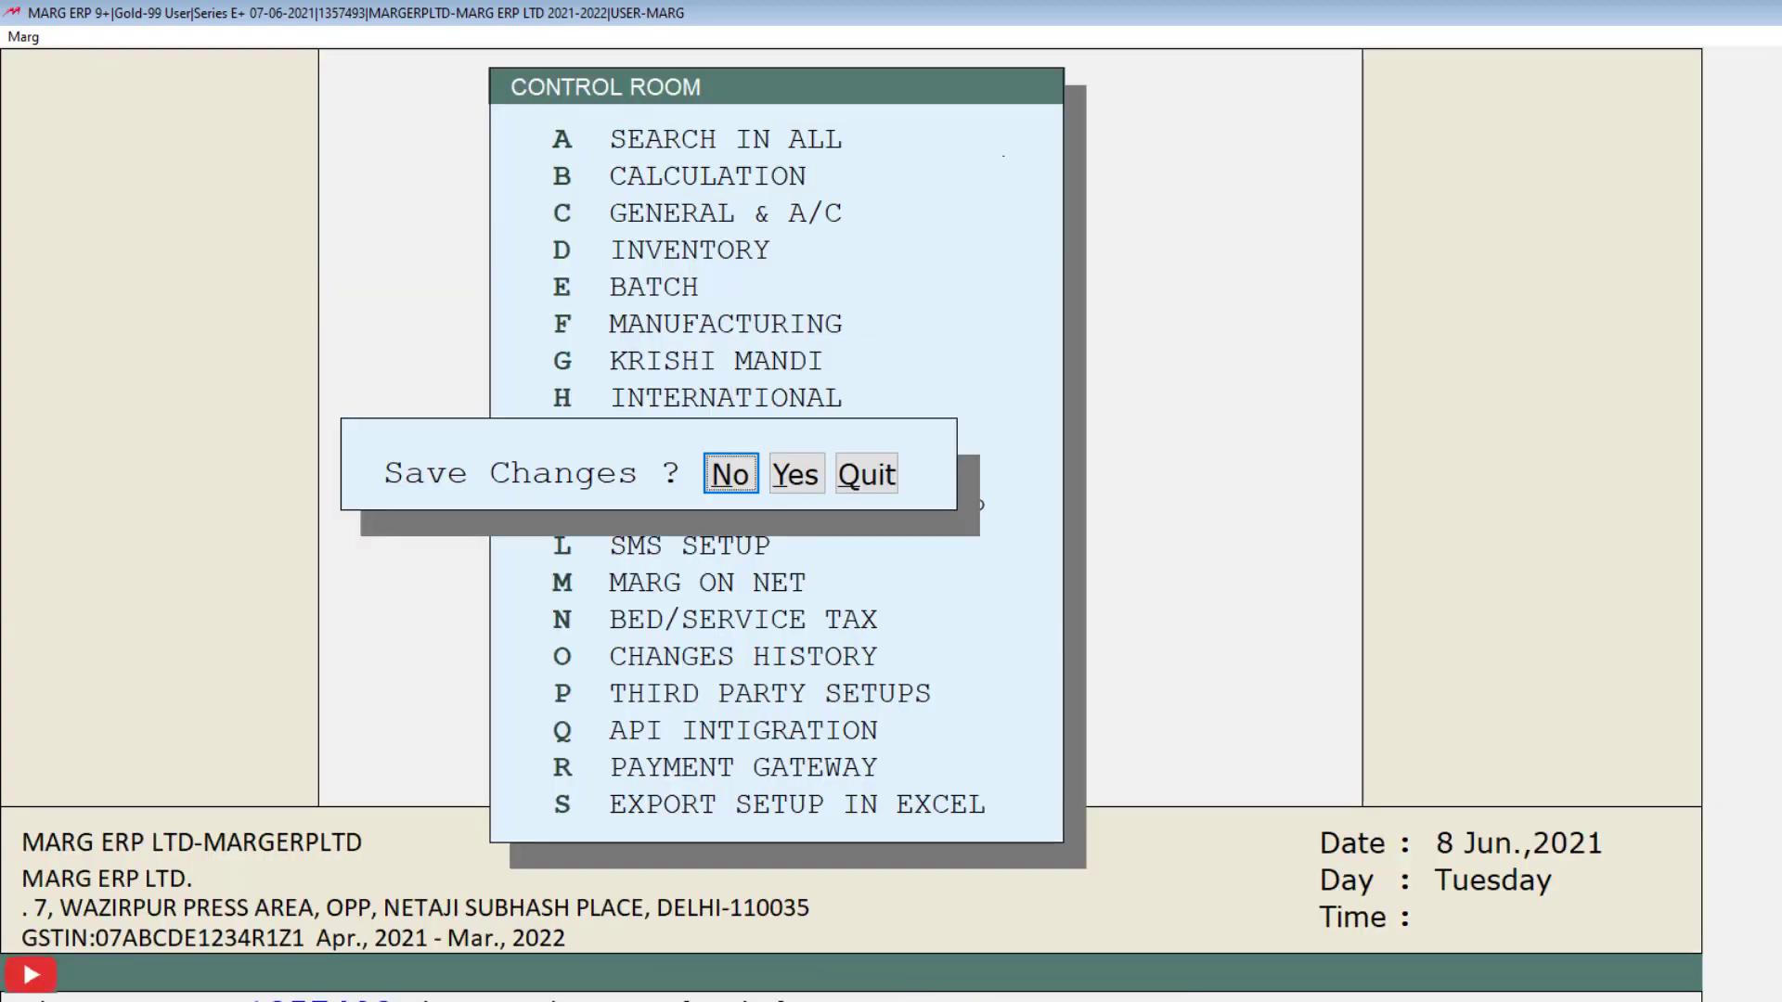
pyautogui.press('Right')
pyautogui.press('Return')
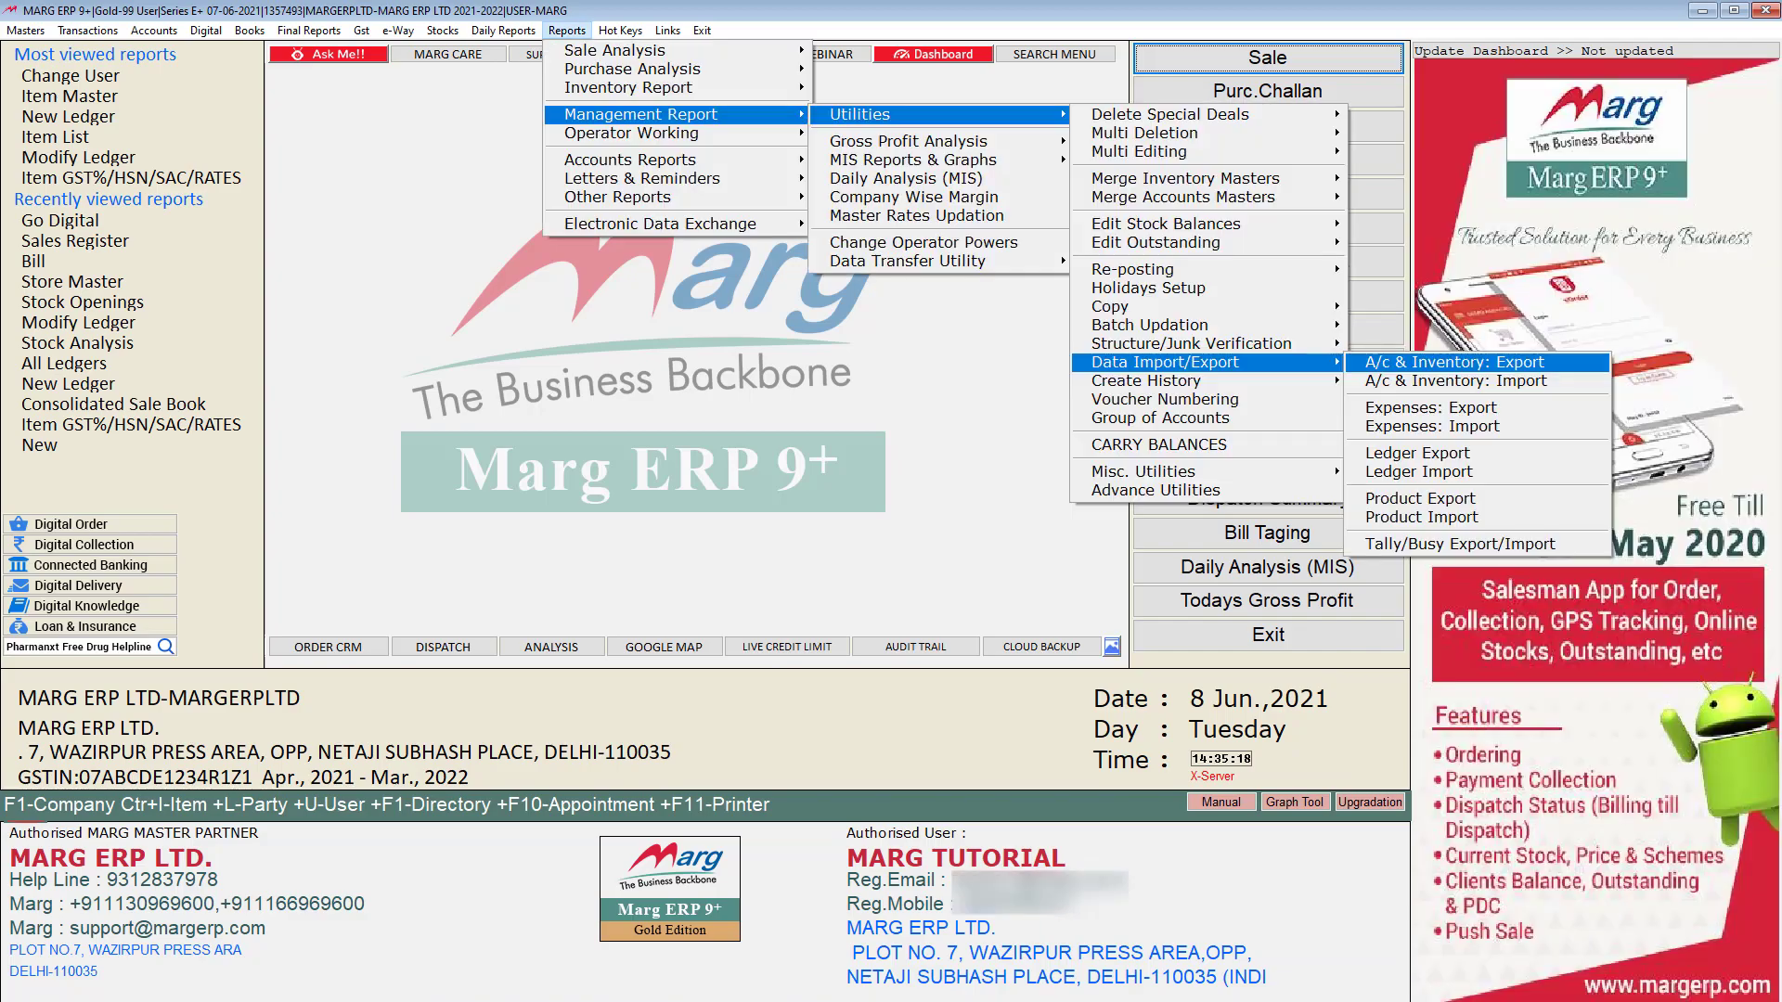
# Start an A/c & Inventory export to MARGERPL.MTF with inventory, covering 02-04-2021 to 08-06-2021
pyautogui.press('Return')
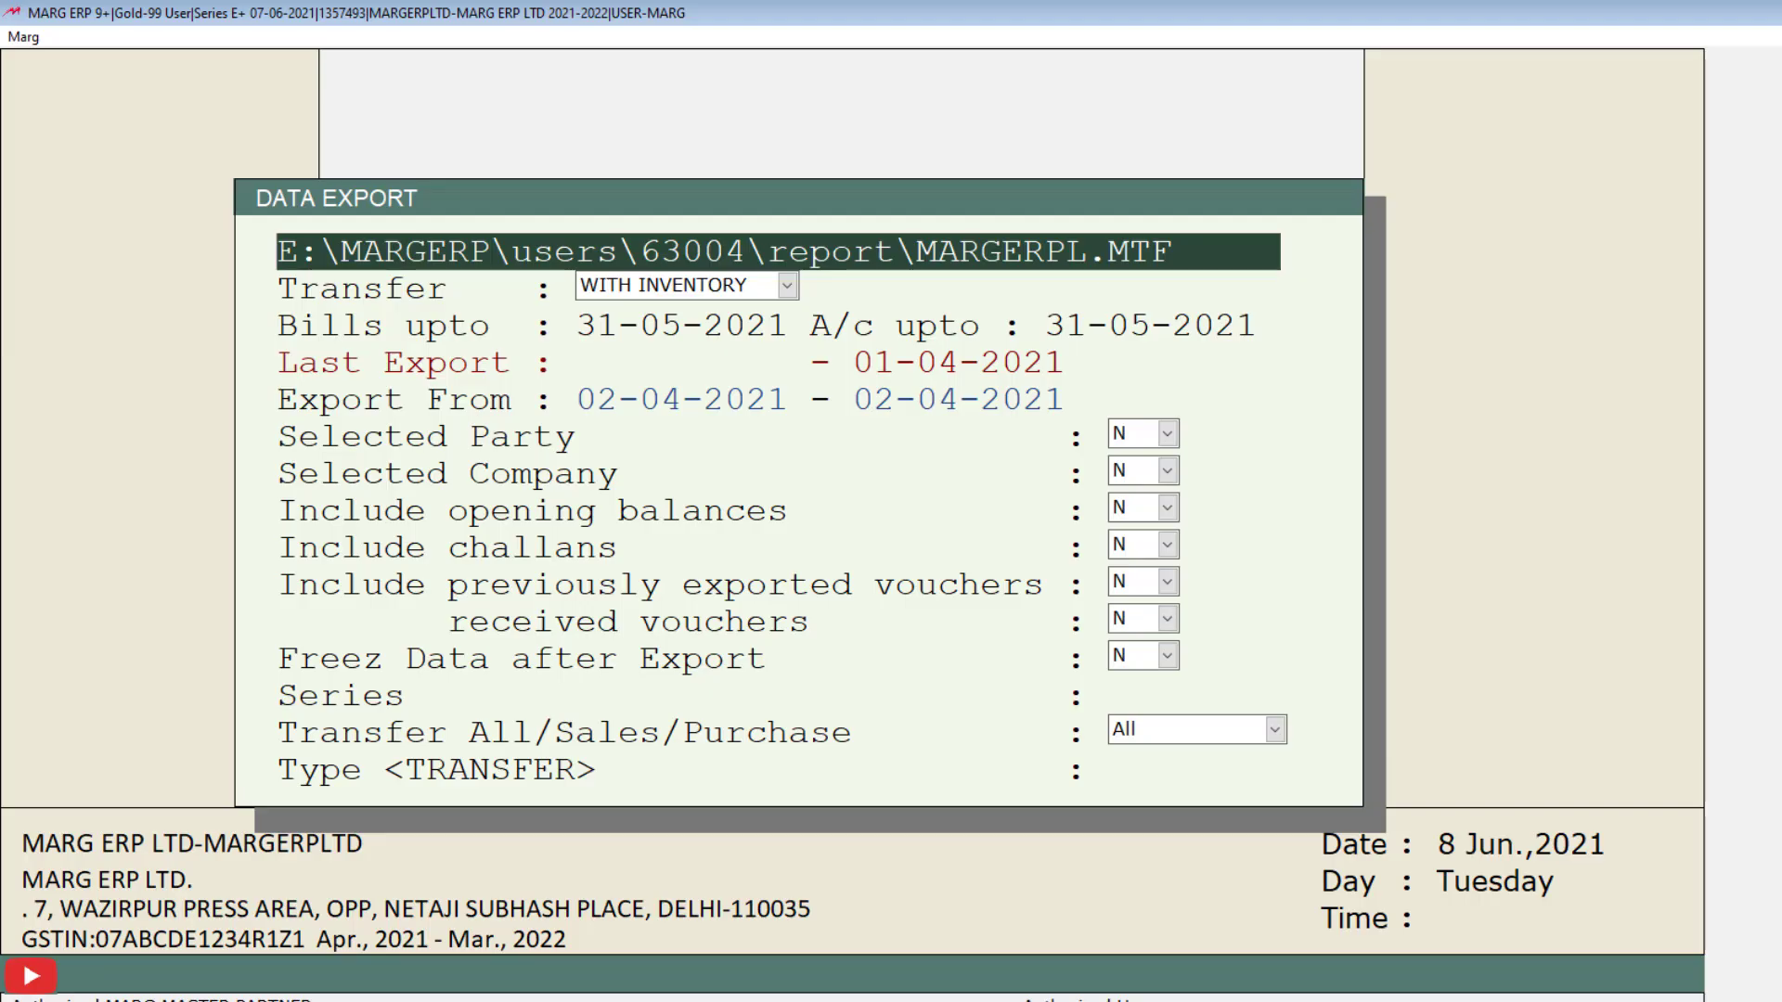
pyautogui.hotkey('ctrl', 'a')
pyautogui.press('Return')
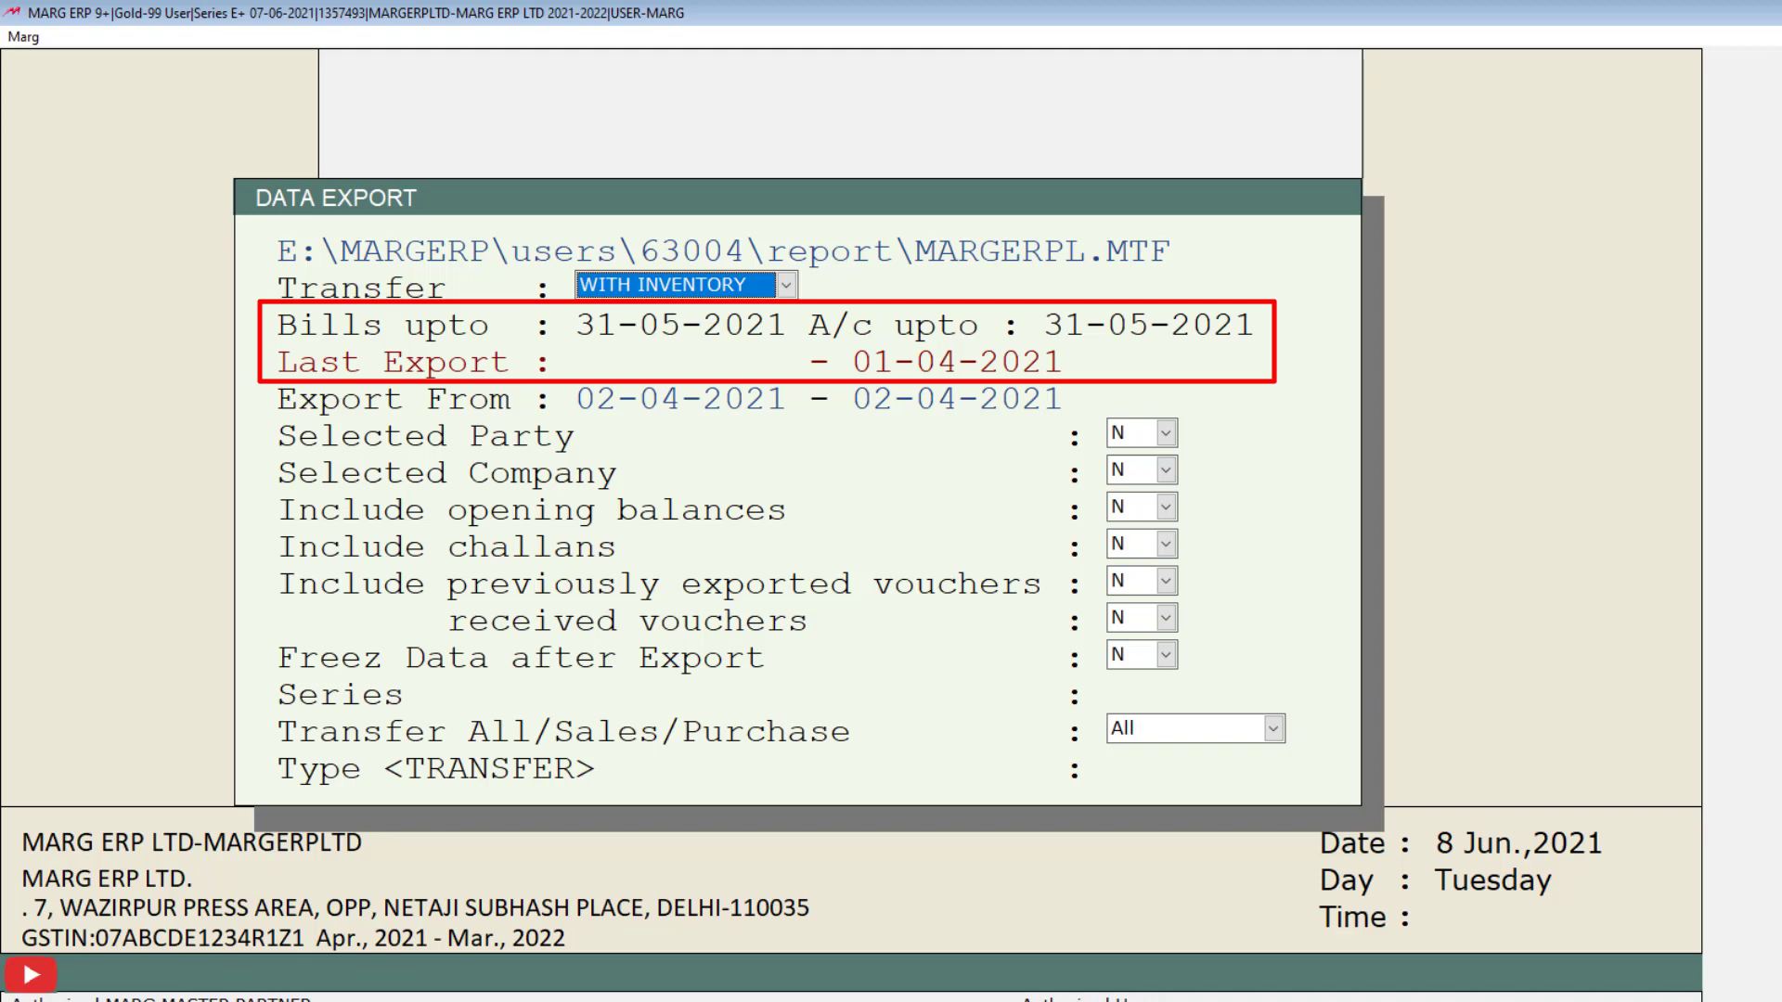
pyautogui.press('Return')
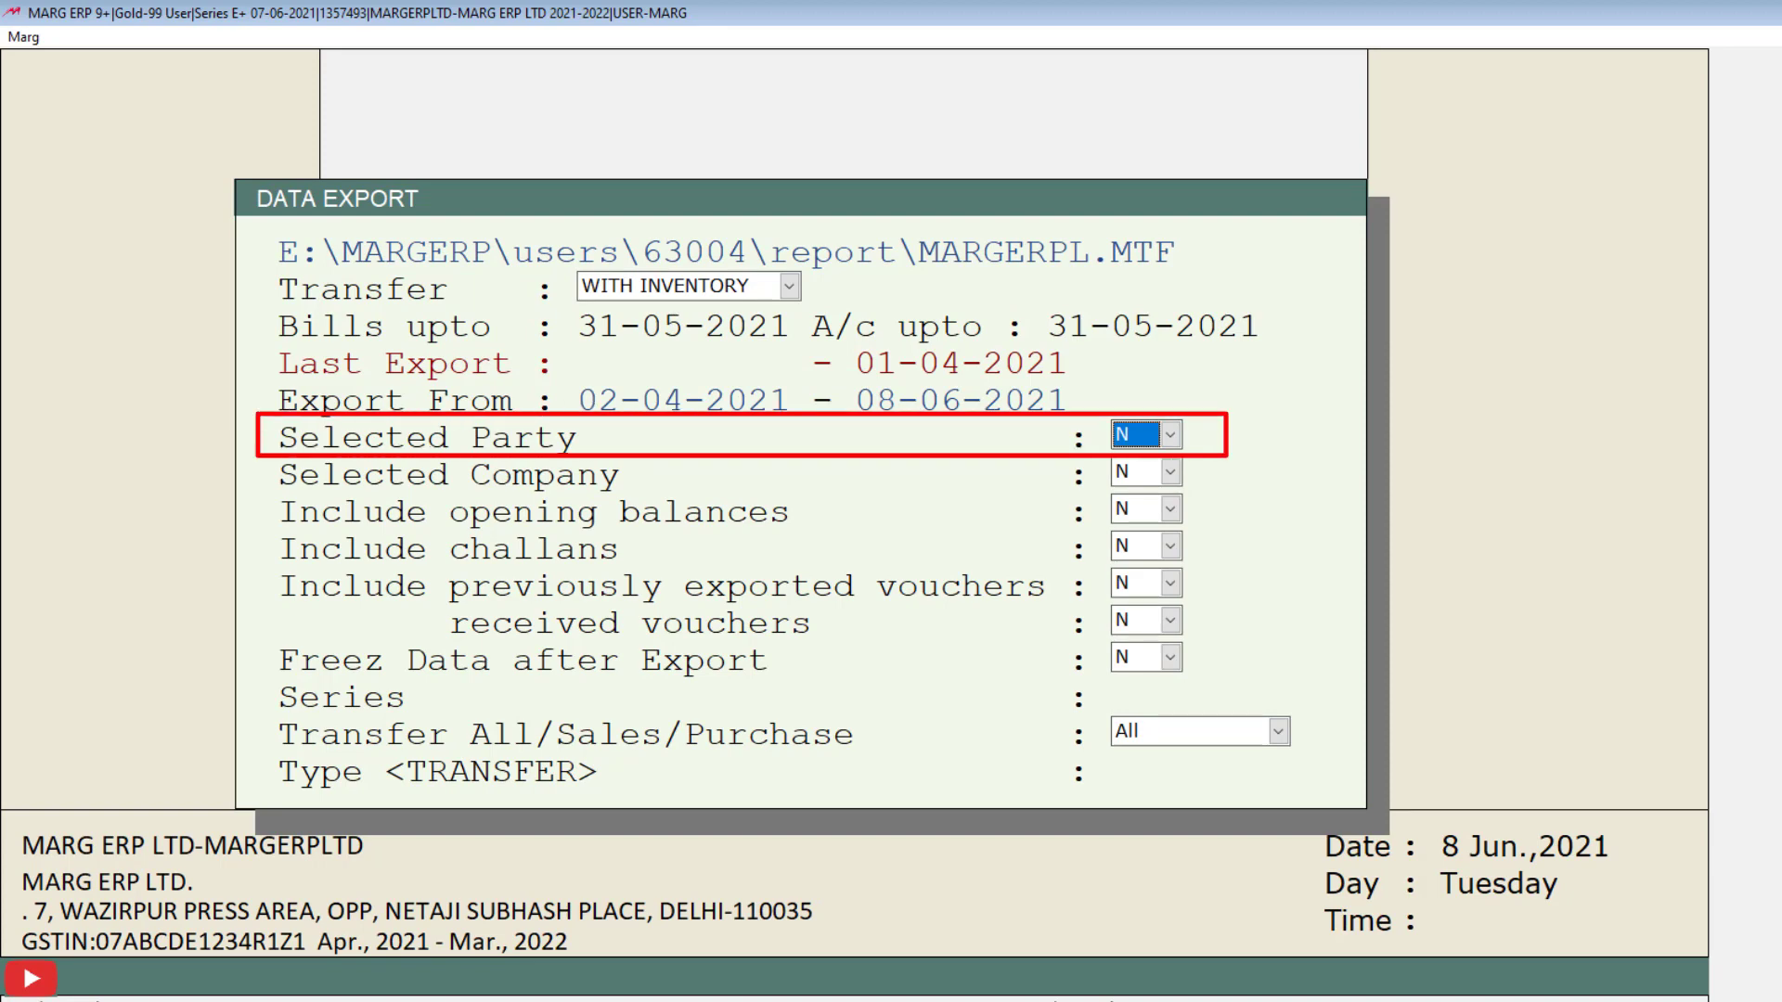
# Enable party selection for the export and mark the first six parties, from AHUJA MEDICAL CENTRE through BHARAT STORE
pyautogui.press('space')
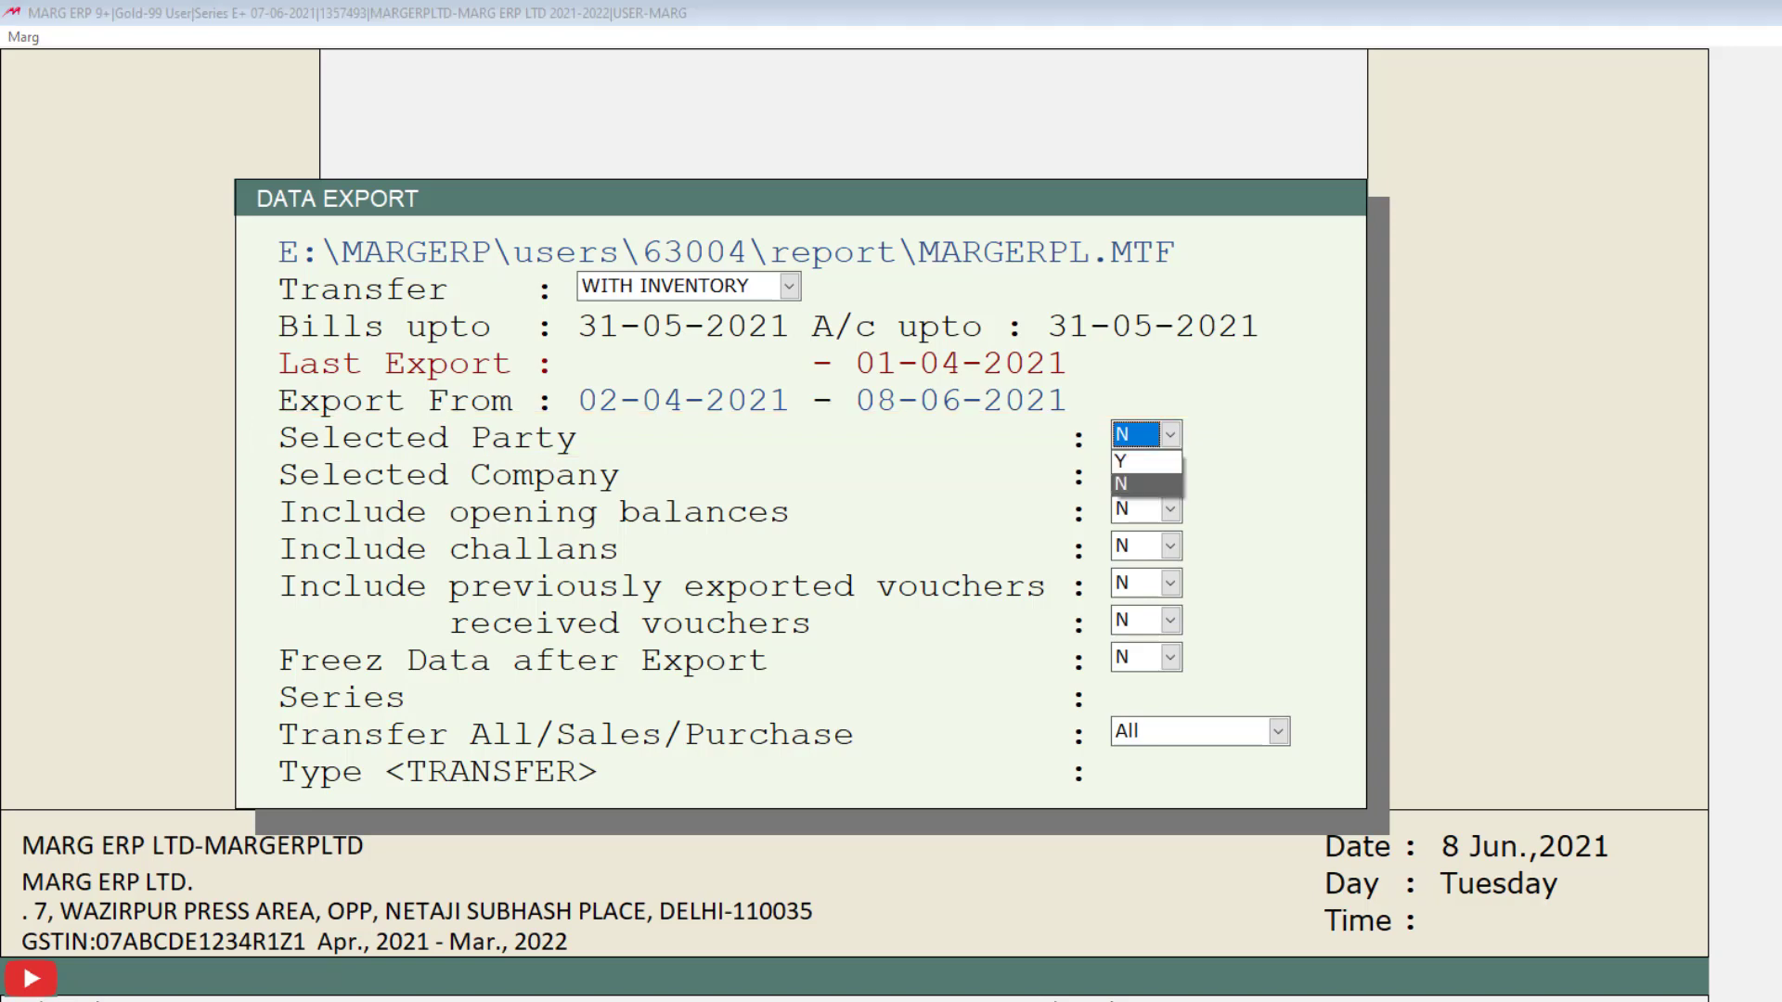
pyautogui.press('Up')
pyautogui.press('Return')
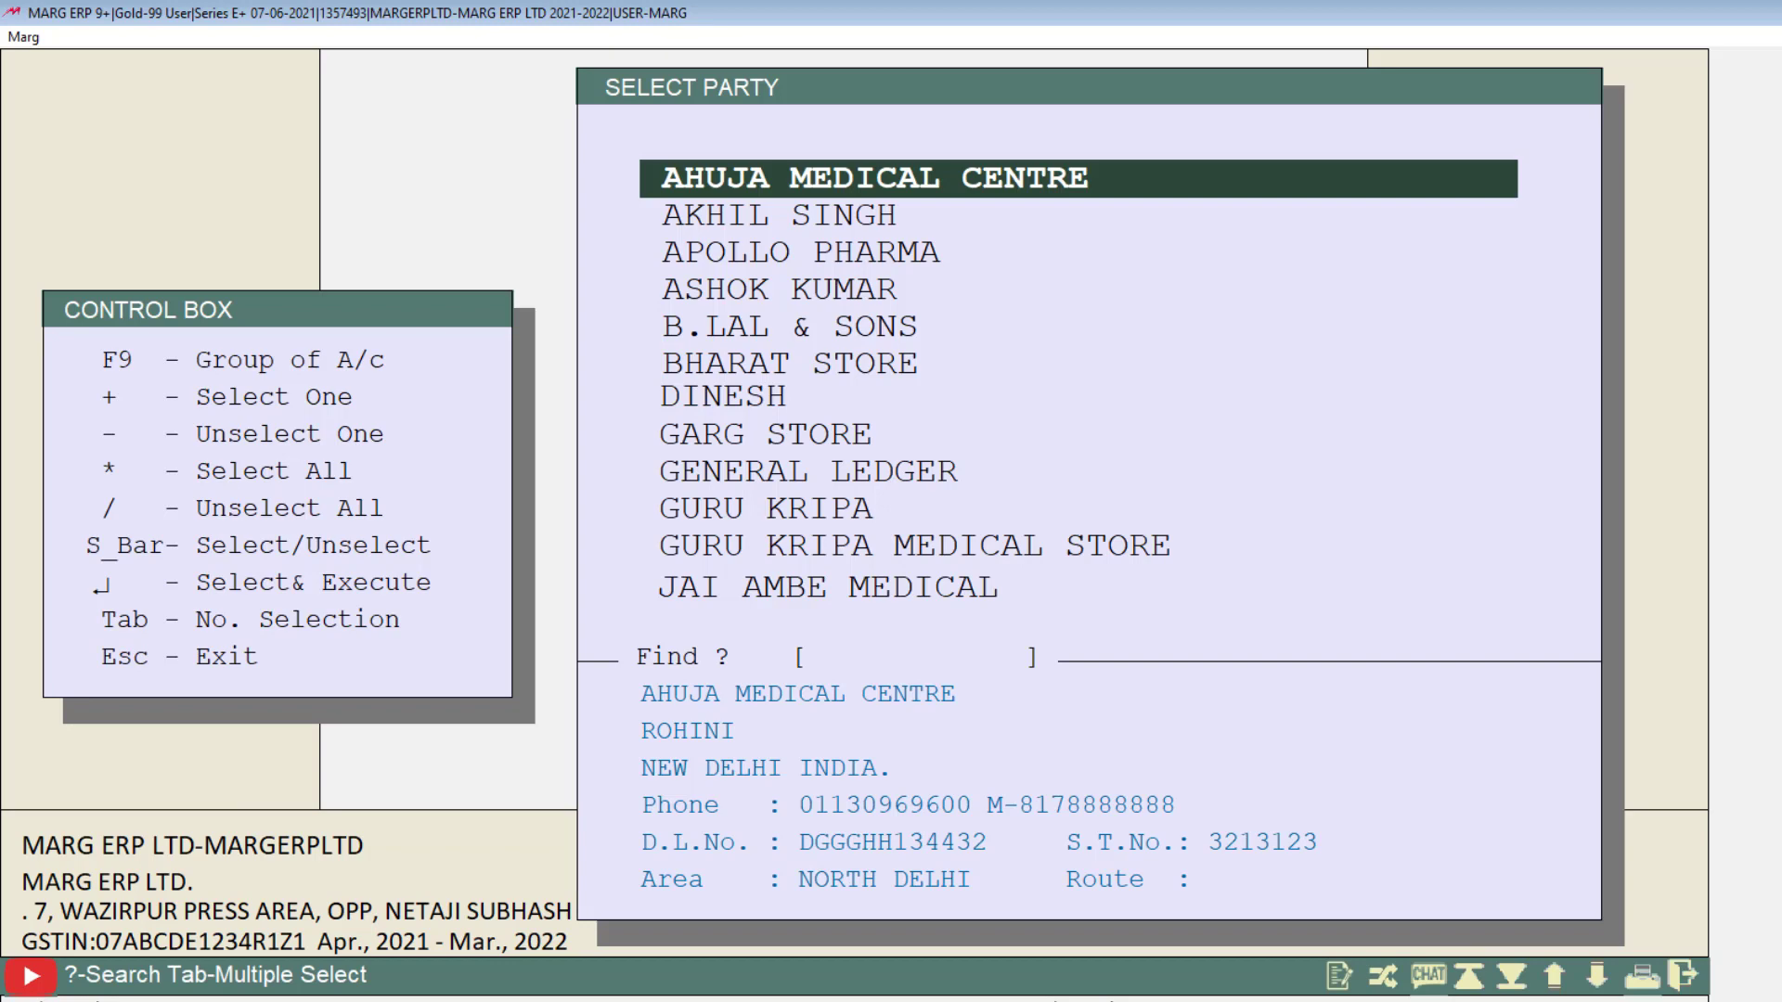
pyautogui.press('space')
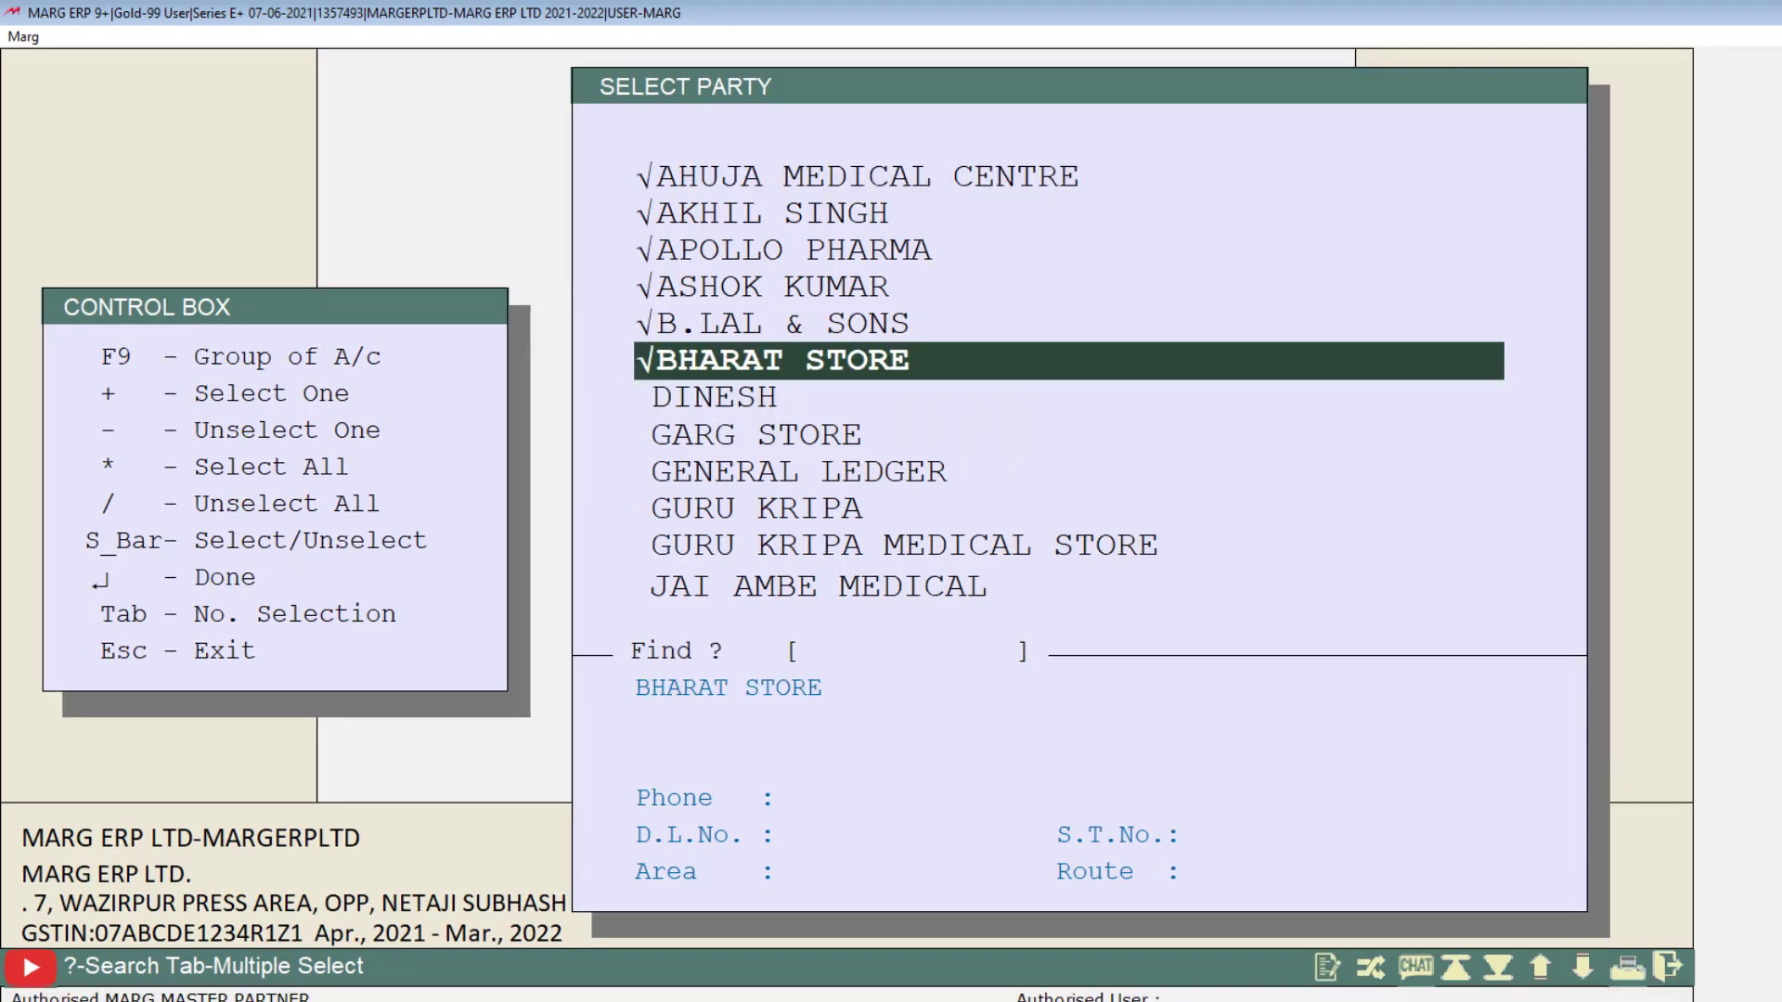
pyautogui.press('Return')
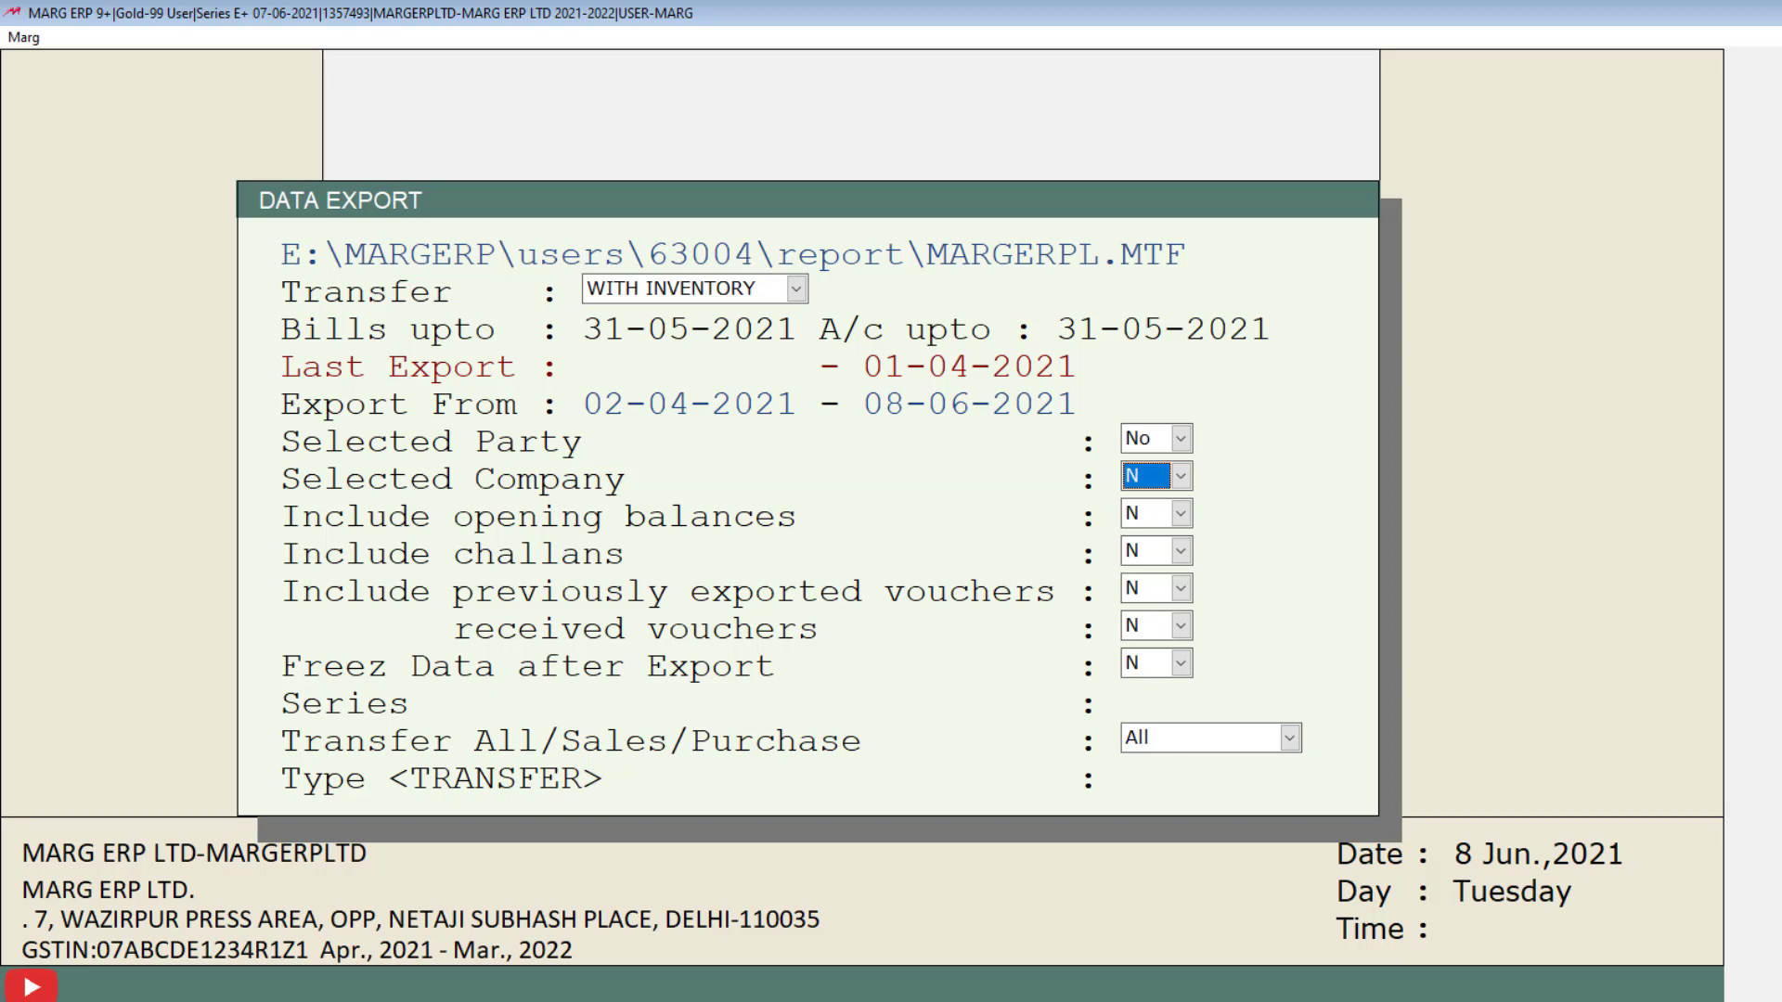
# Enable company selection for the export and mark consecutive companies starting with E.MERK PVT.LTD
pyautogui.press('y')
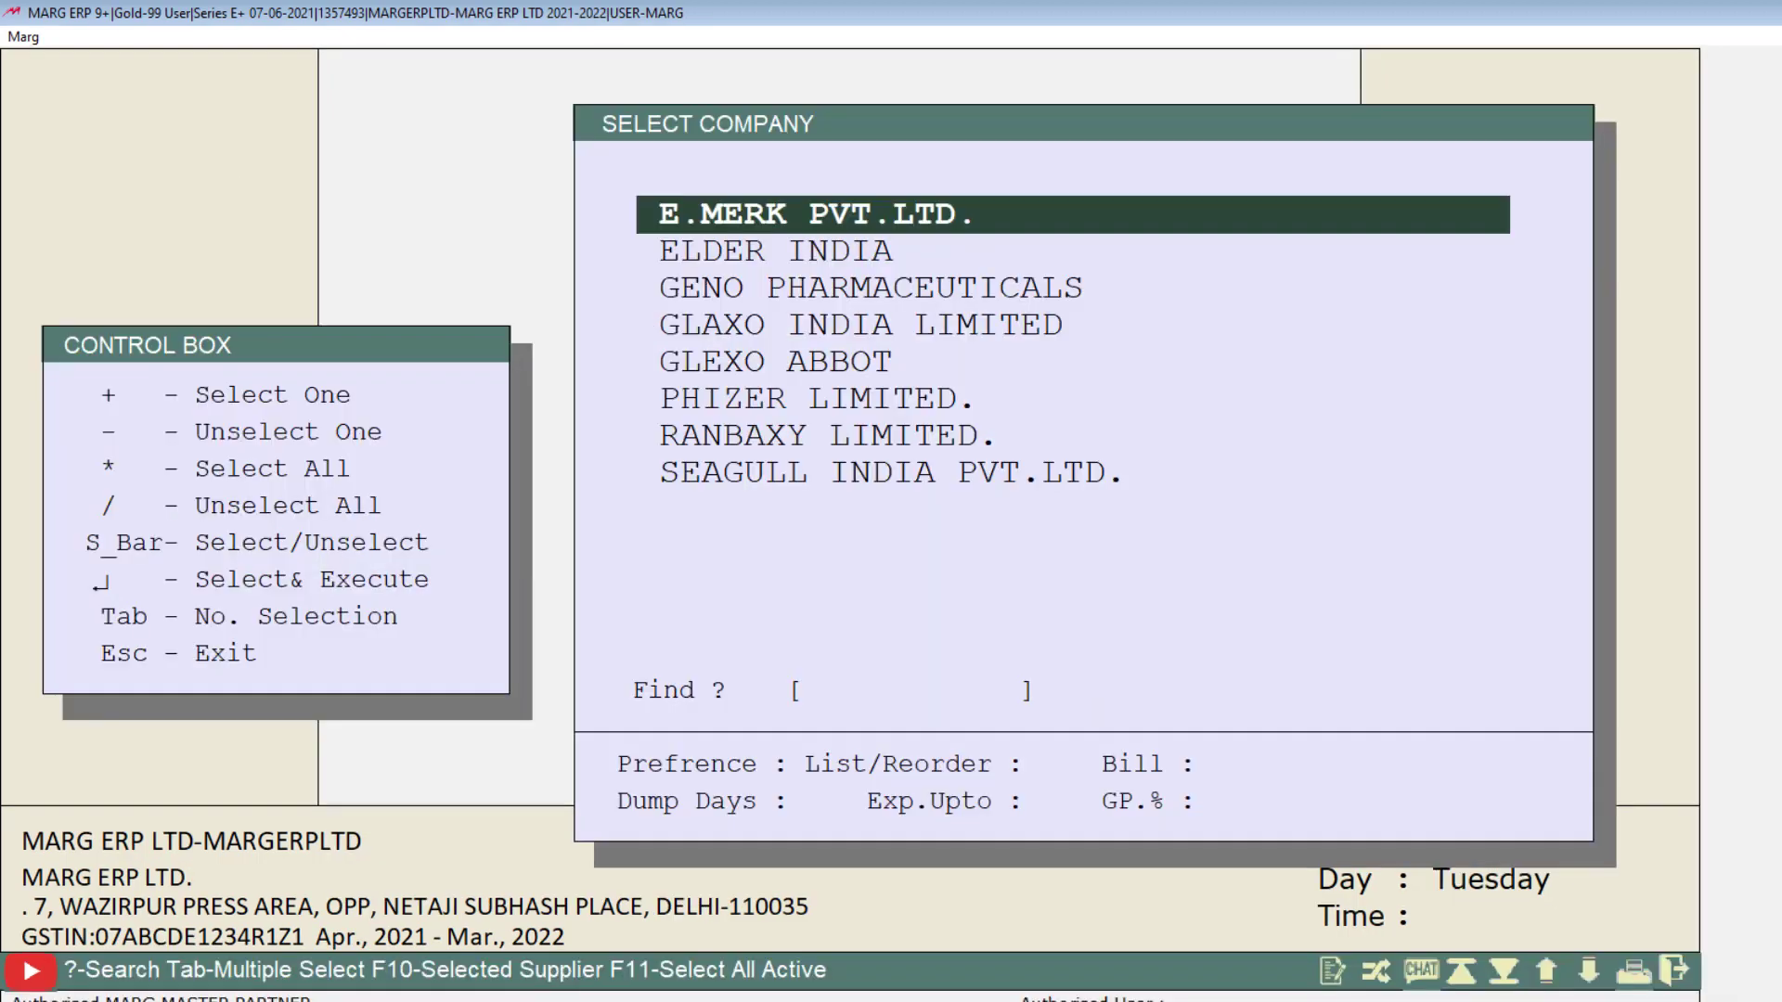
pyautogui.press('space')
pyautogui.press('space')
pyautogui.press('space')
pyautogui.press('space')
pyautogui.press('space')
pyautogui.press('Return')
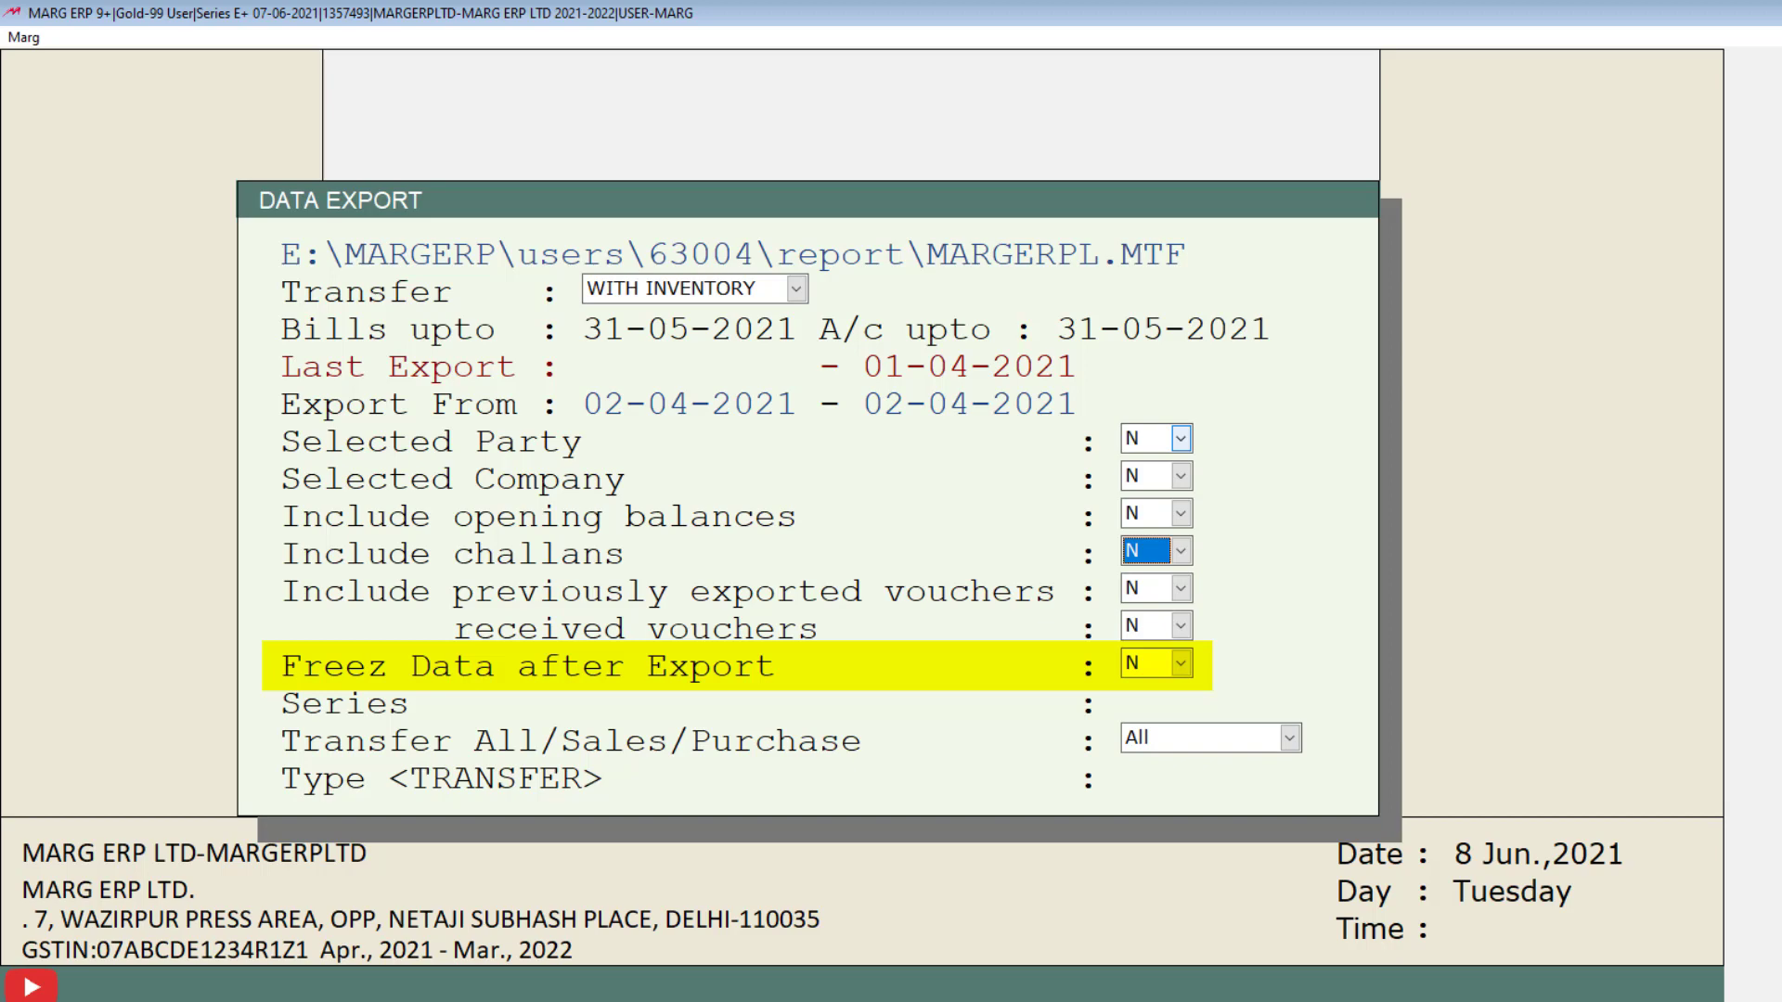
# Leave the series blank, keep the transfer scope at All, and run the export by entering the confirmation word TRANSFER
pyautogui.press('Return')
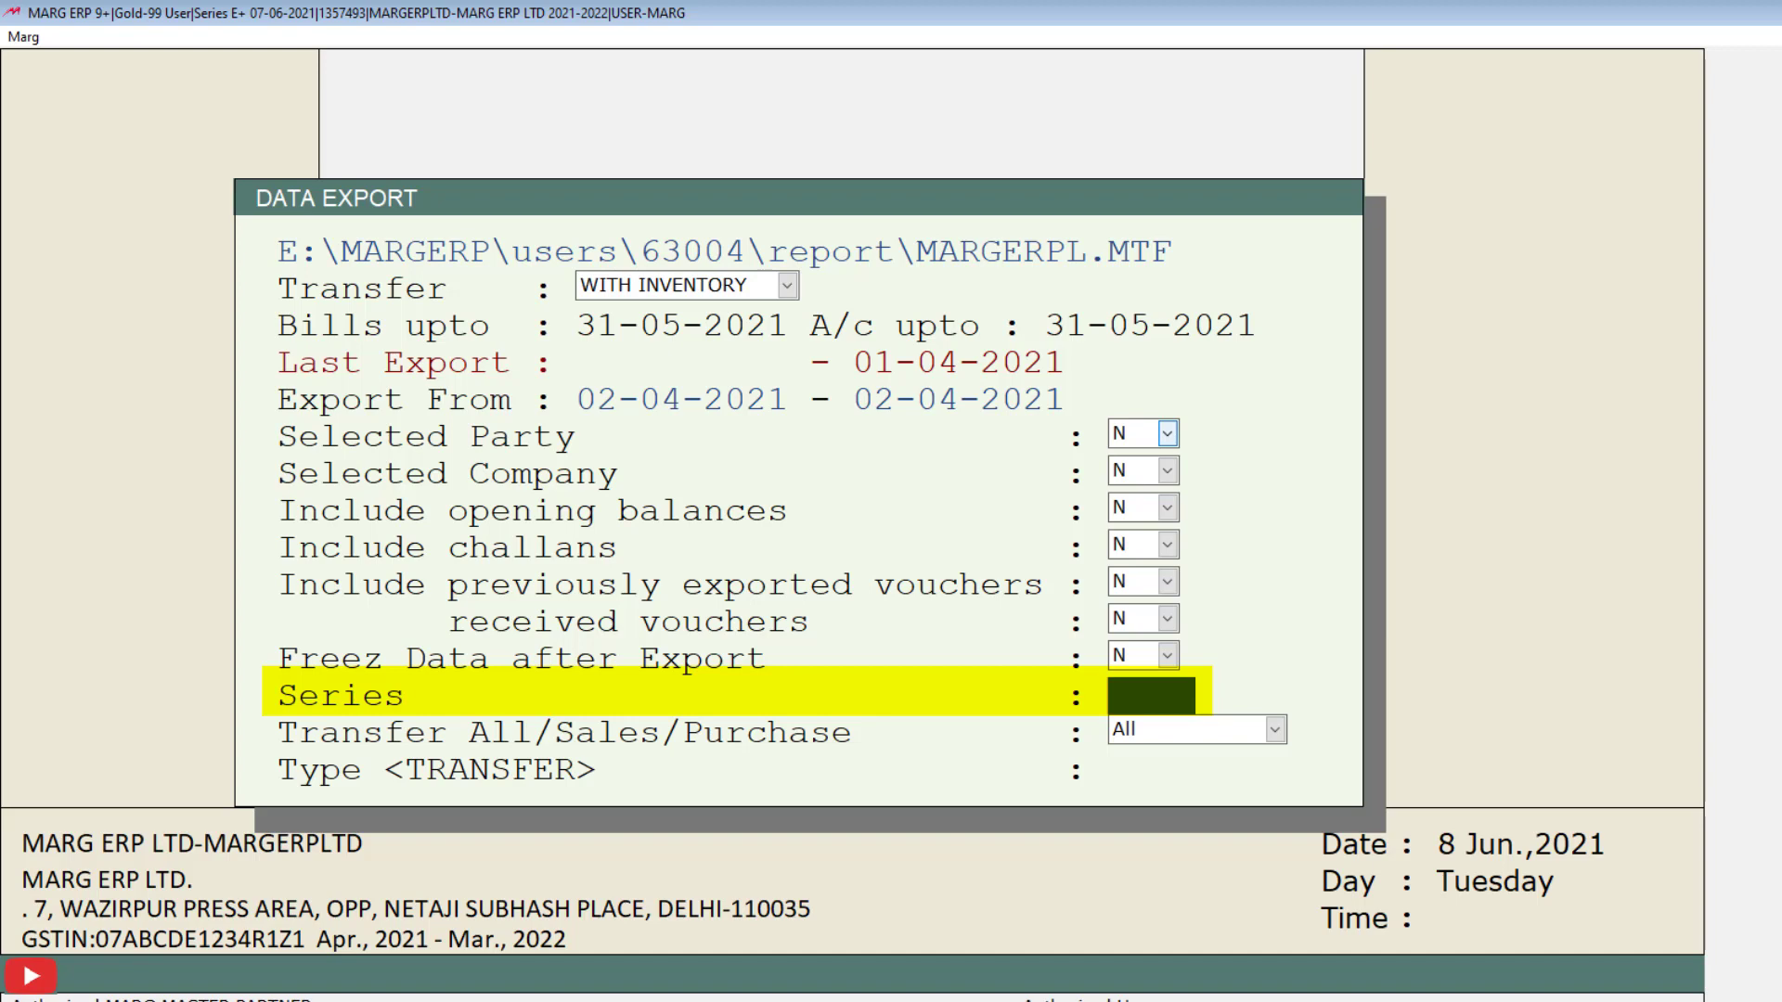
pyautogui.press('Return')
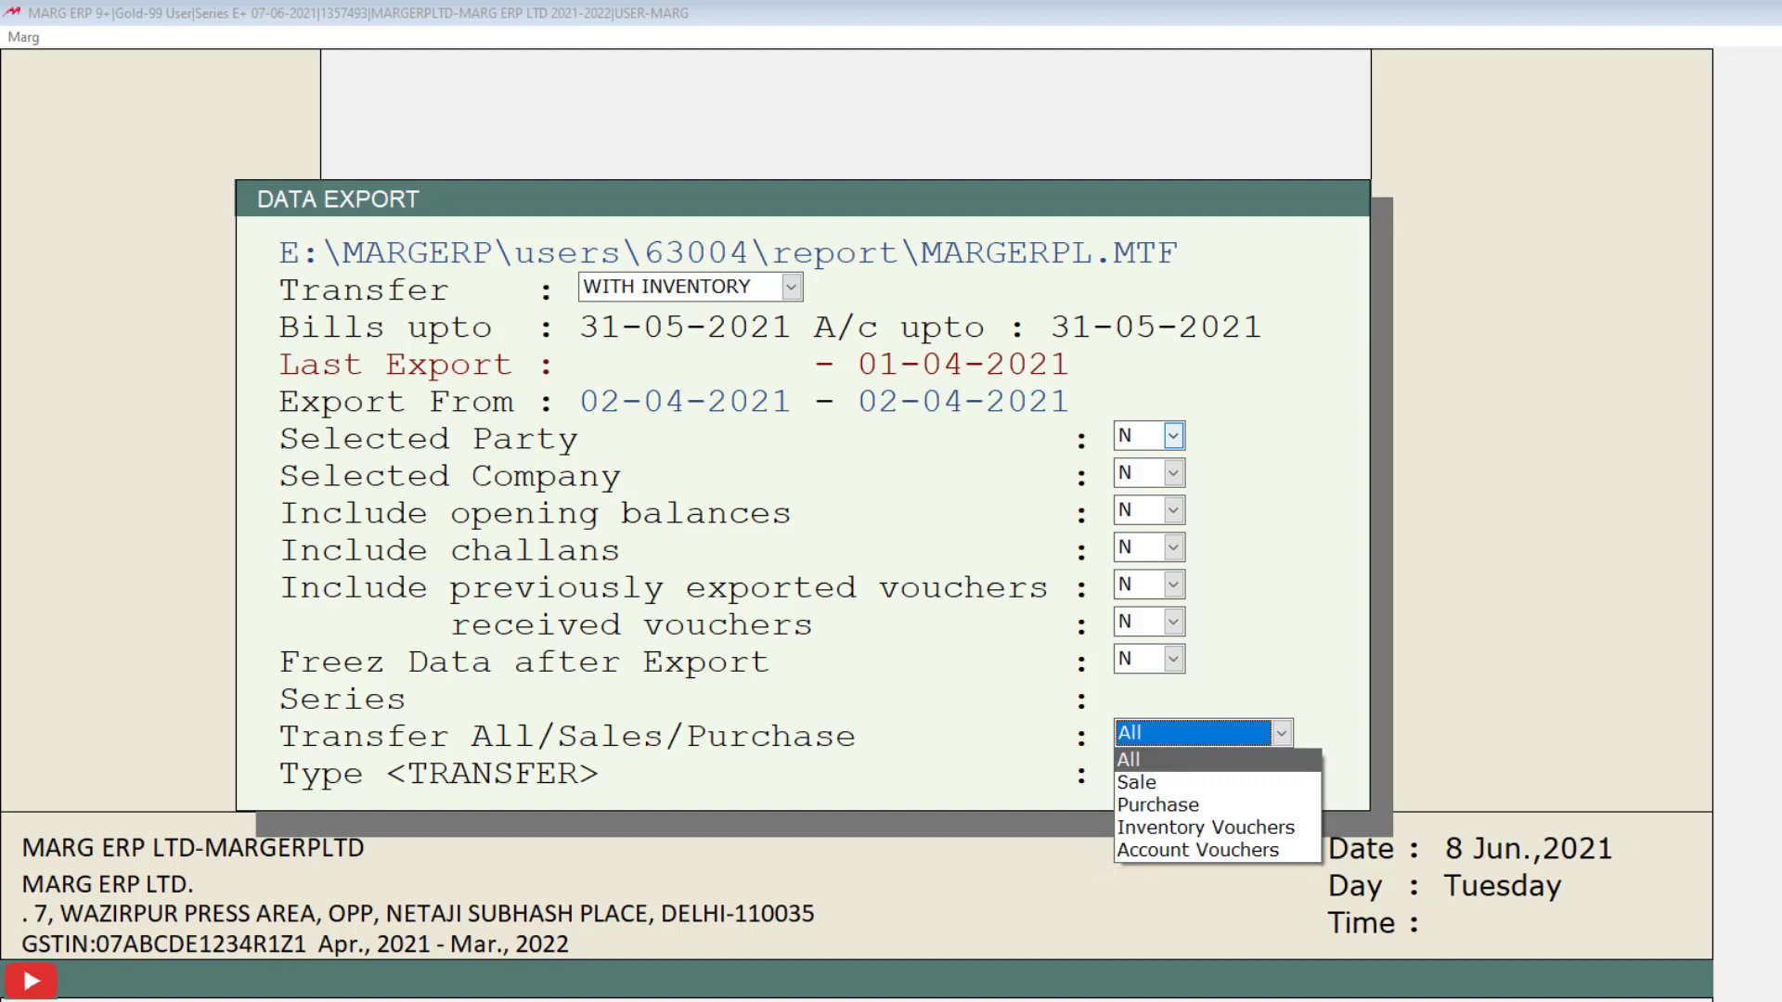
pyautogui.press('Return')
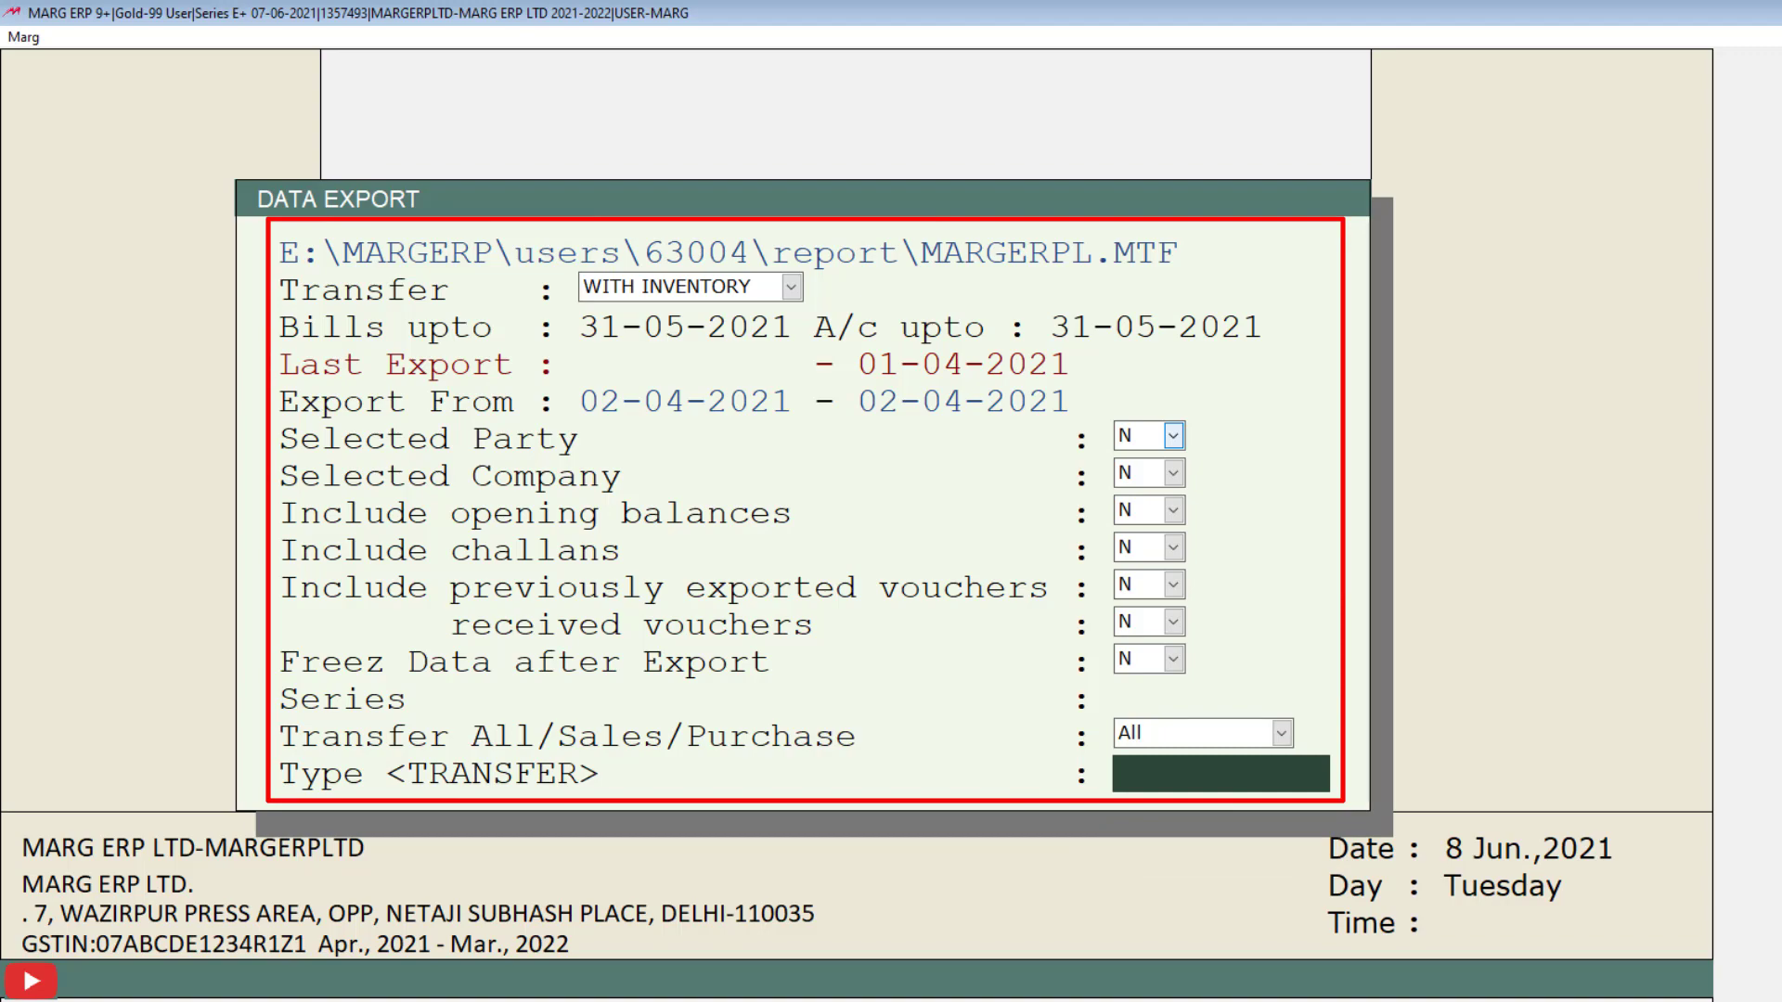
pyautogui.write('TRANSFER')
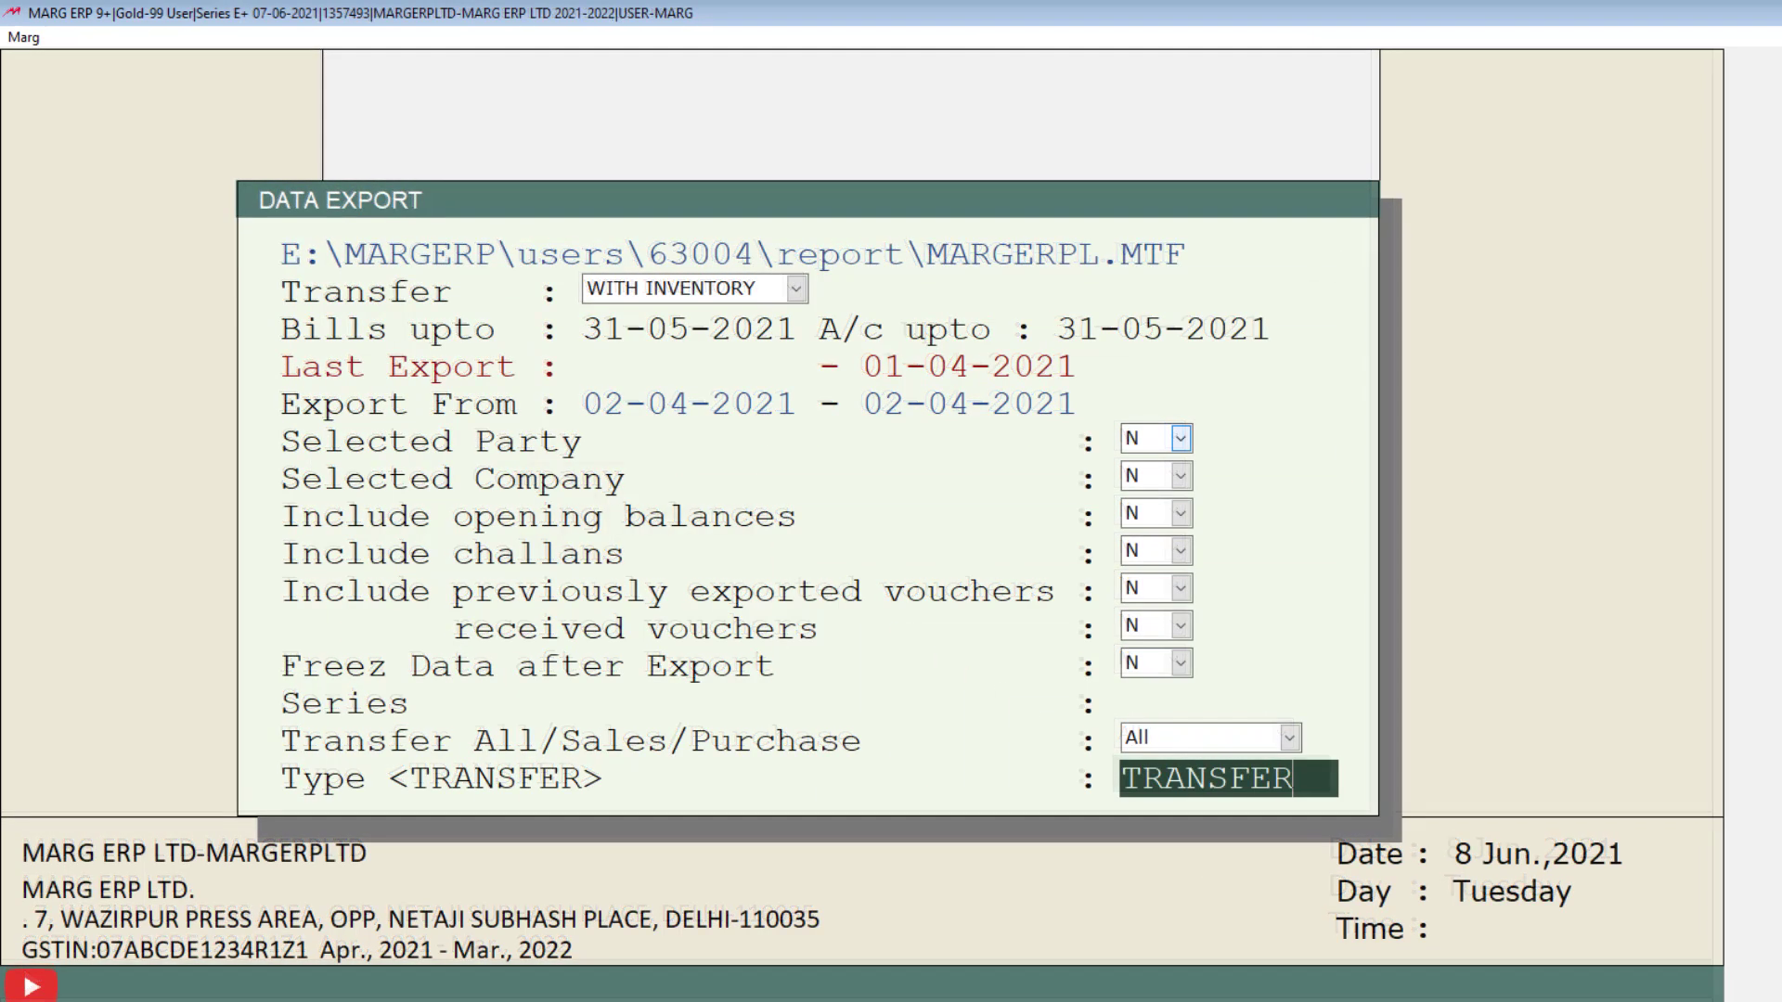
pyautogui.press('Return')
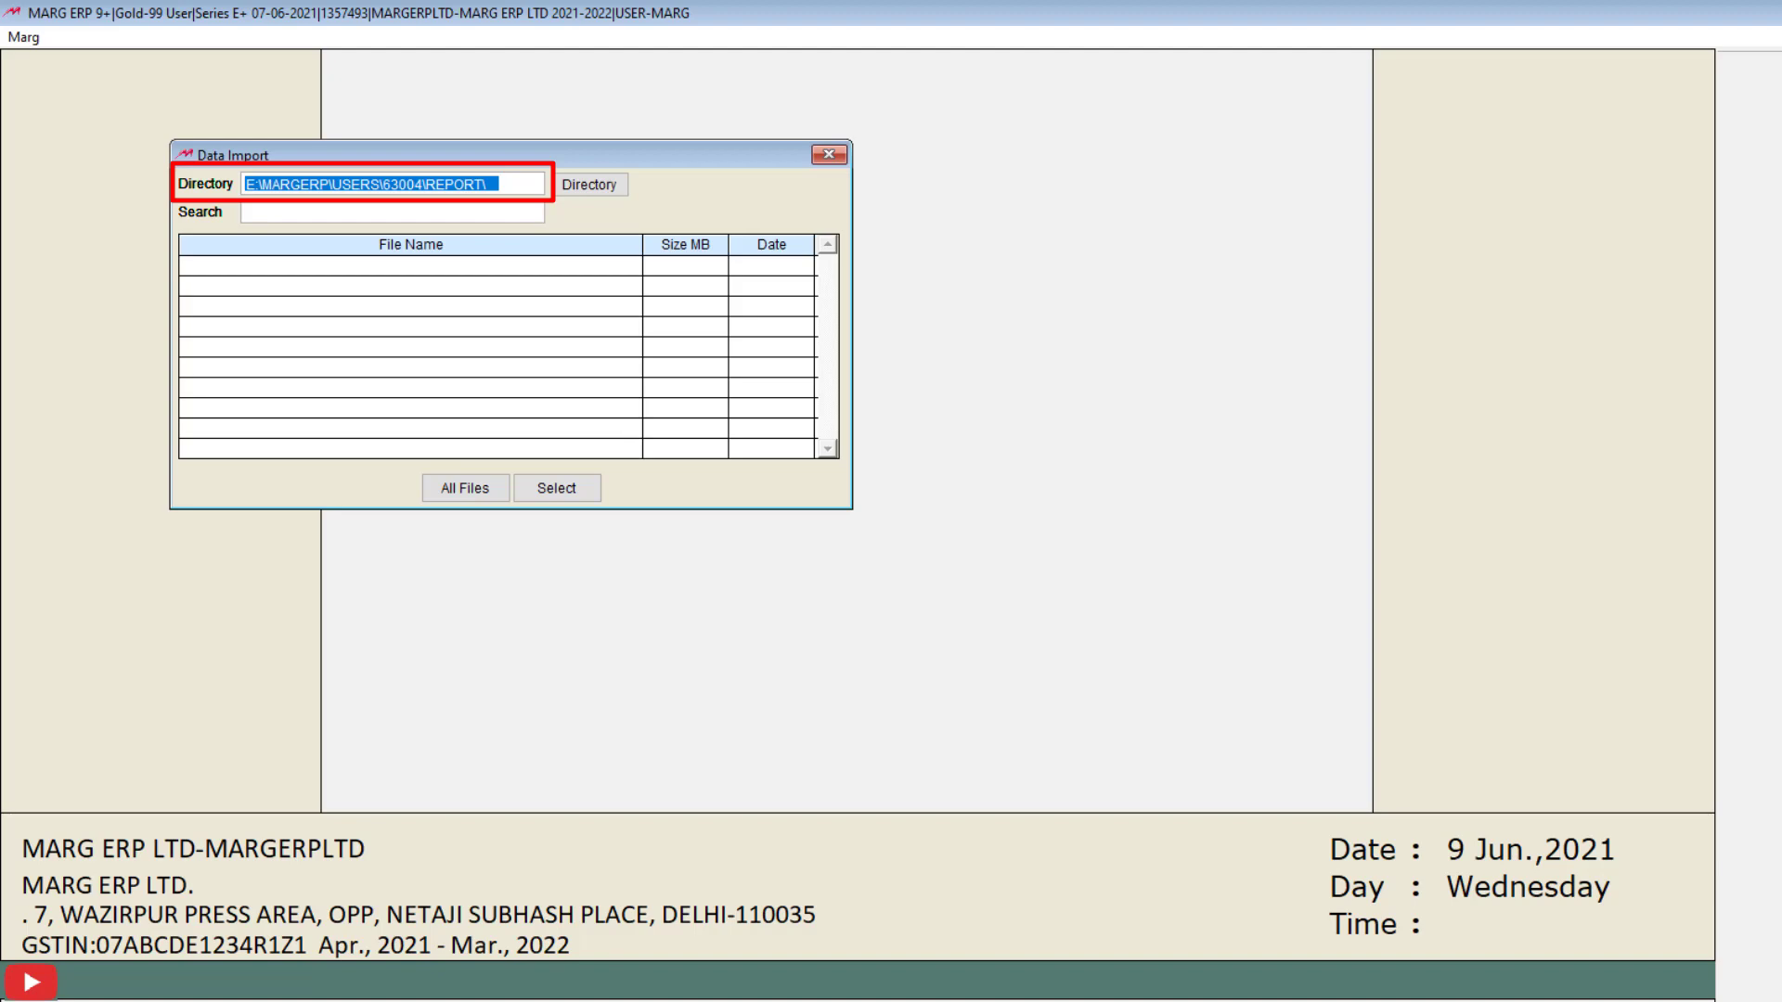
# Set the data import directory to E:\MARGERP\REPORTS\ and choose the file MARGERPL.MTF
pyautogui.press('Tab')
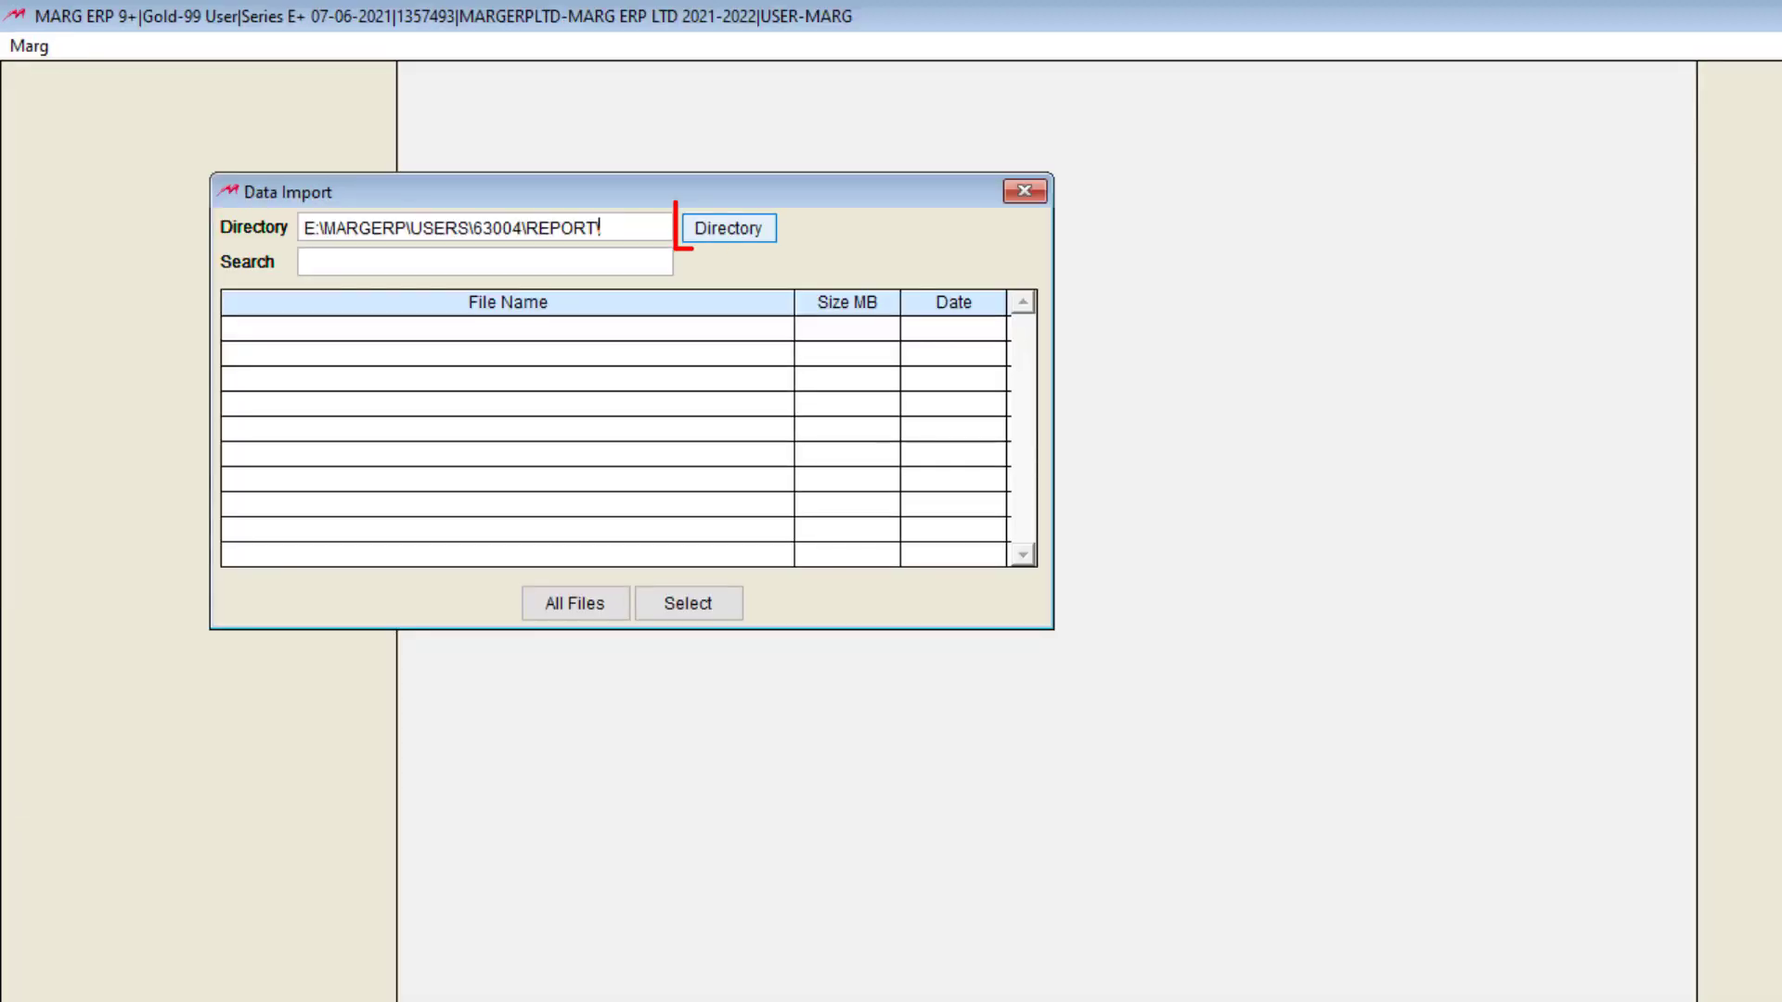
pyautogui.press('Return')
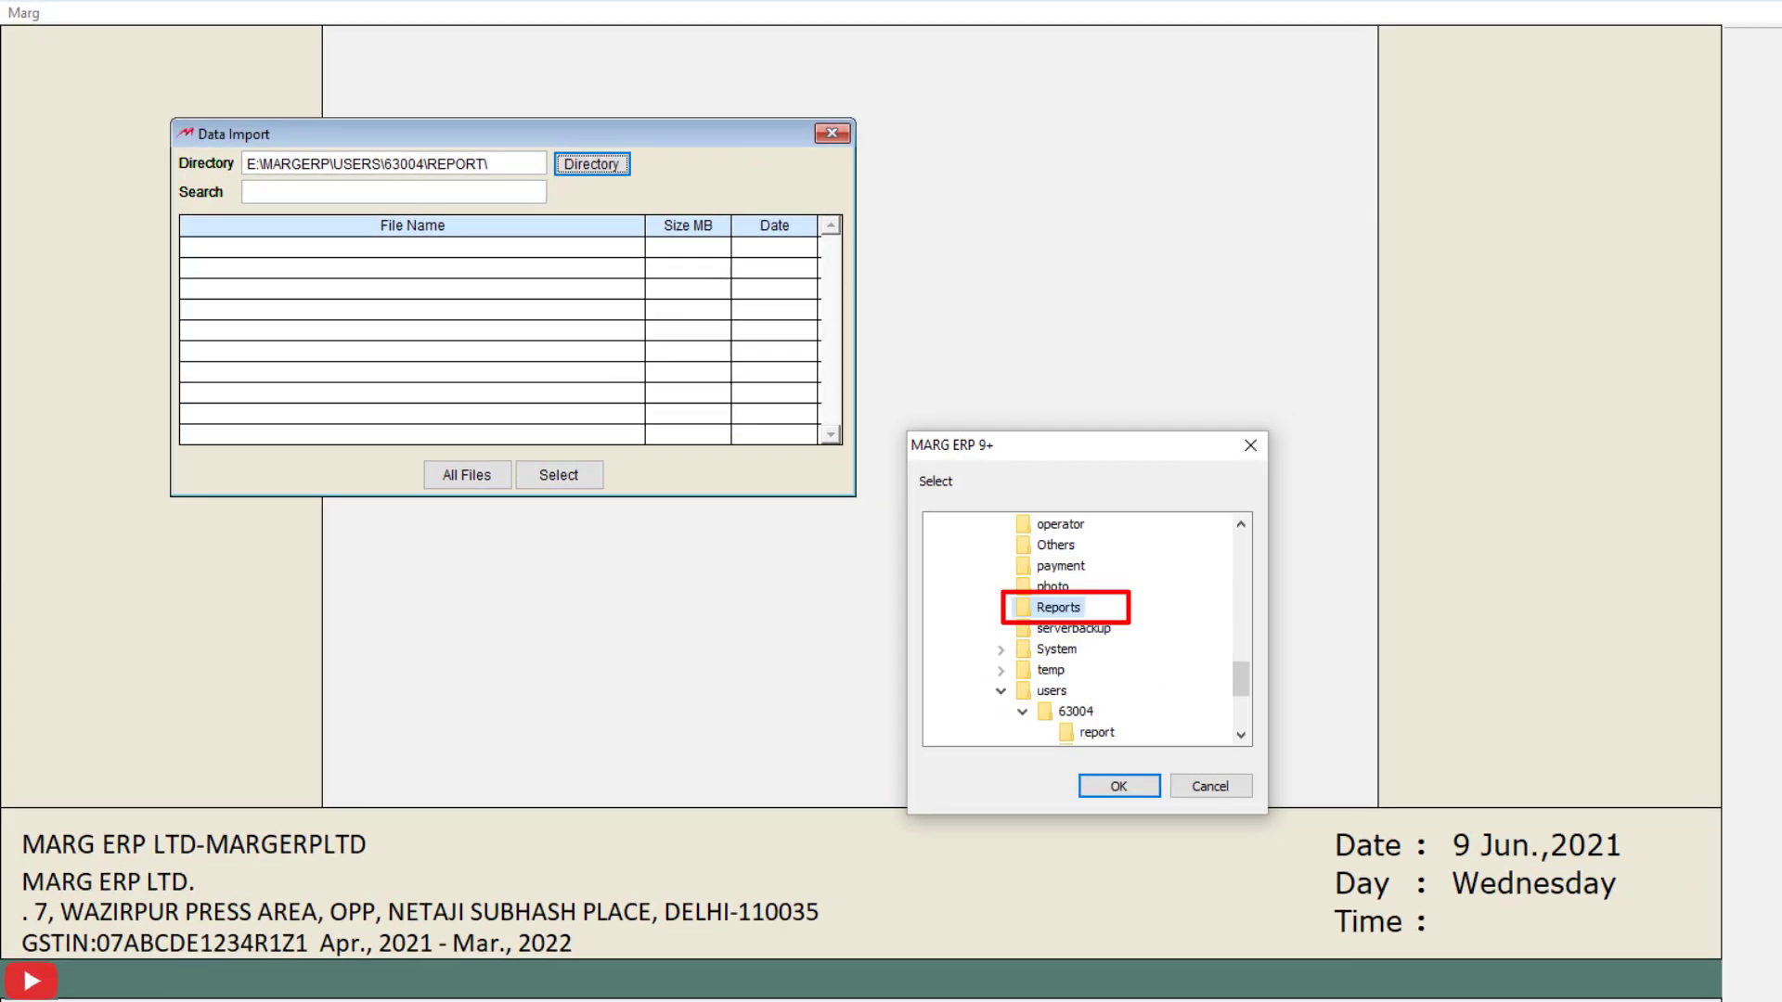
pyautogui.press('Return')
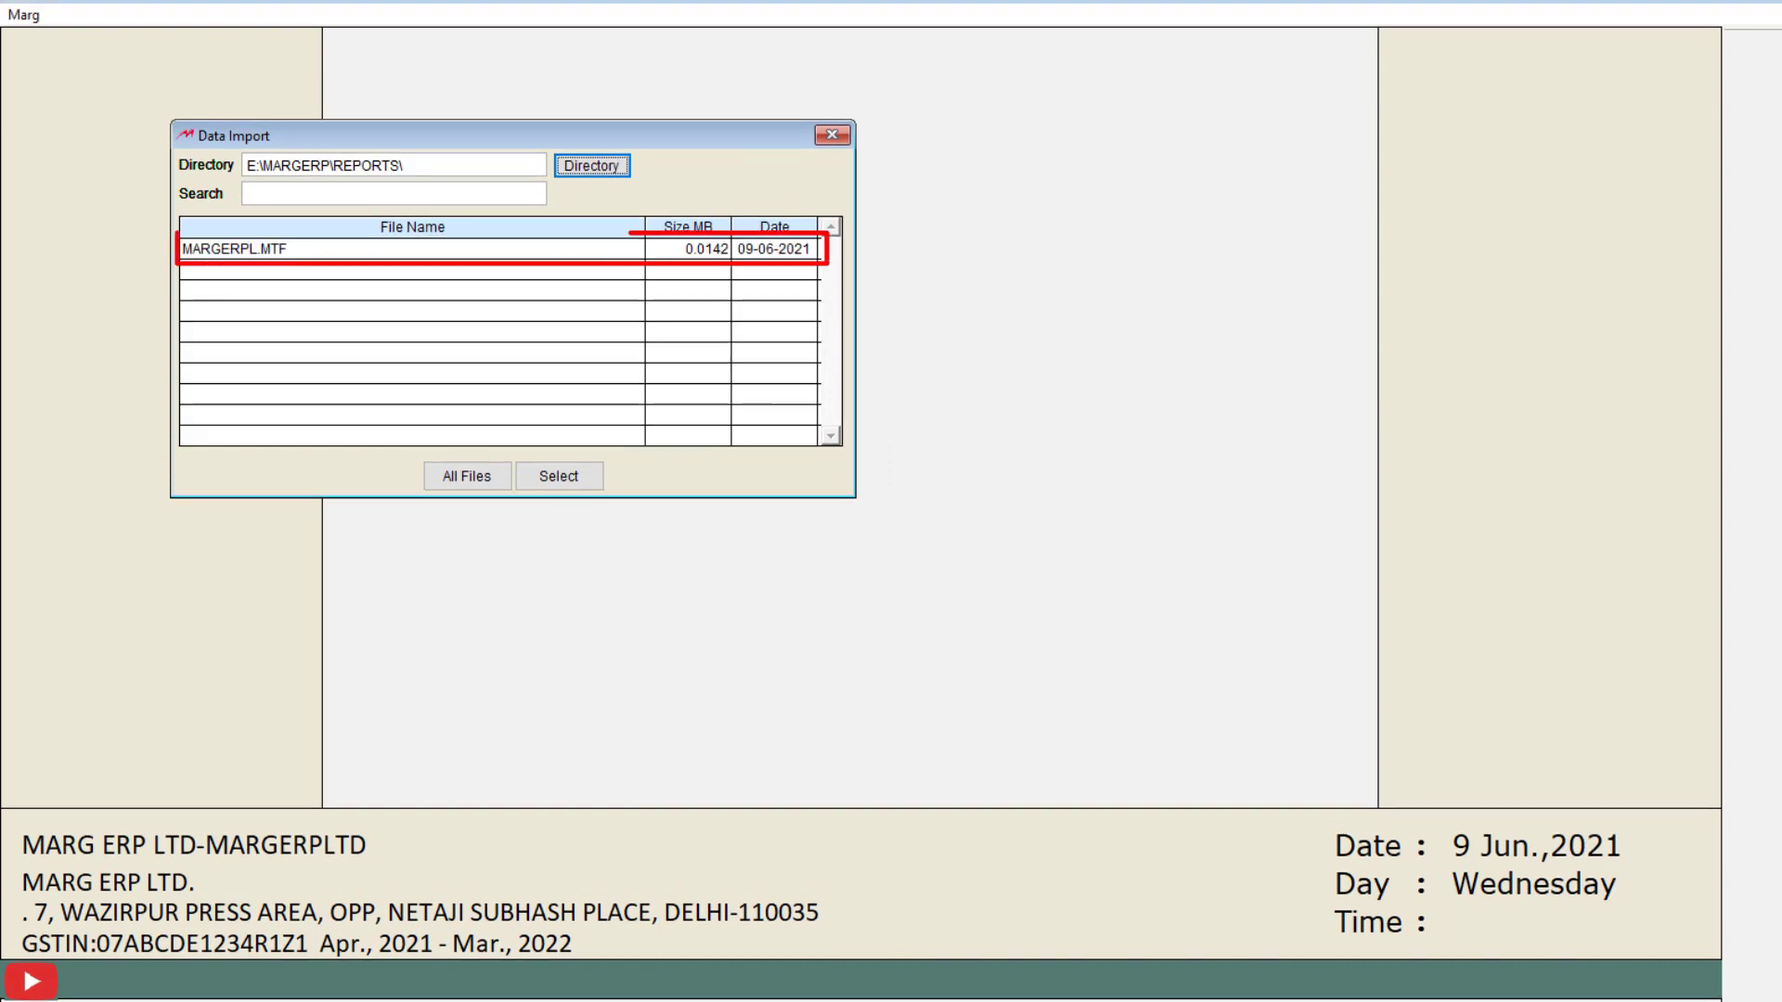
pyautogui.click(412, 249)
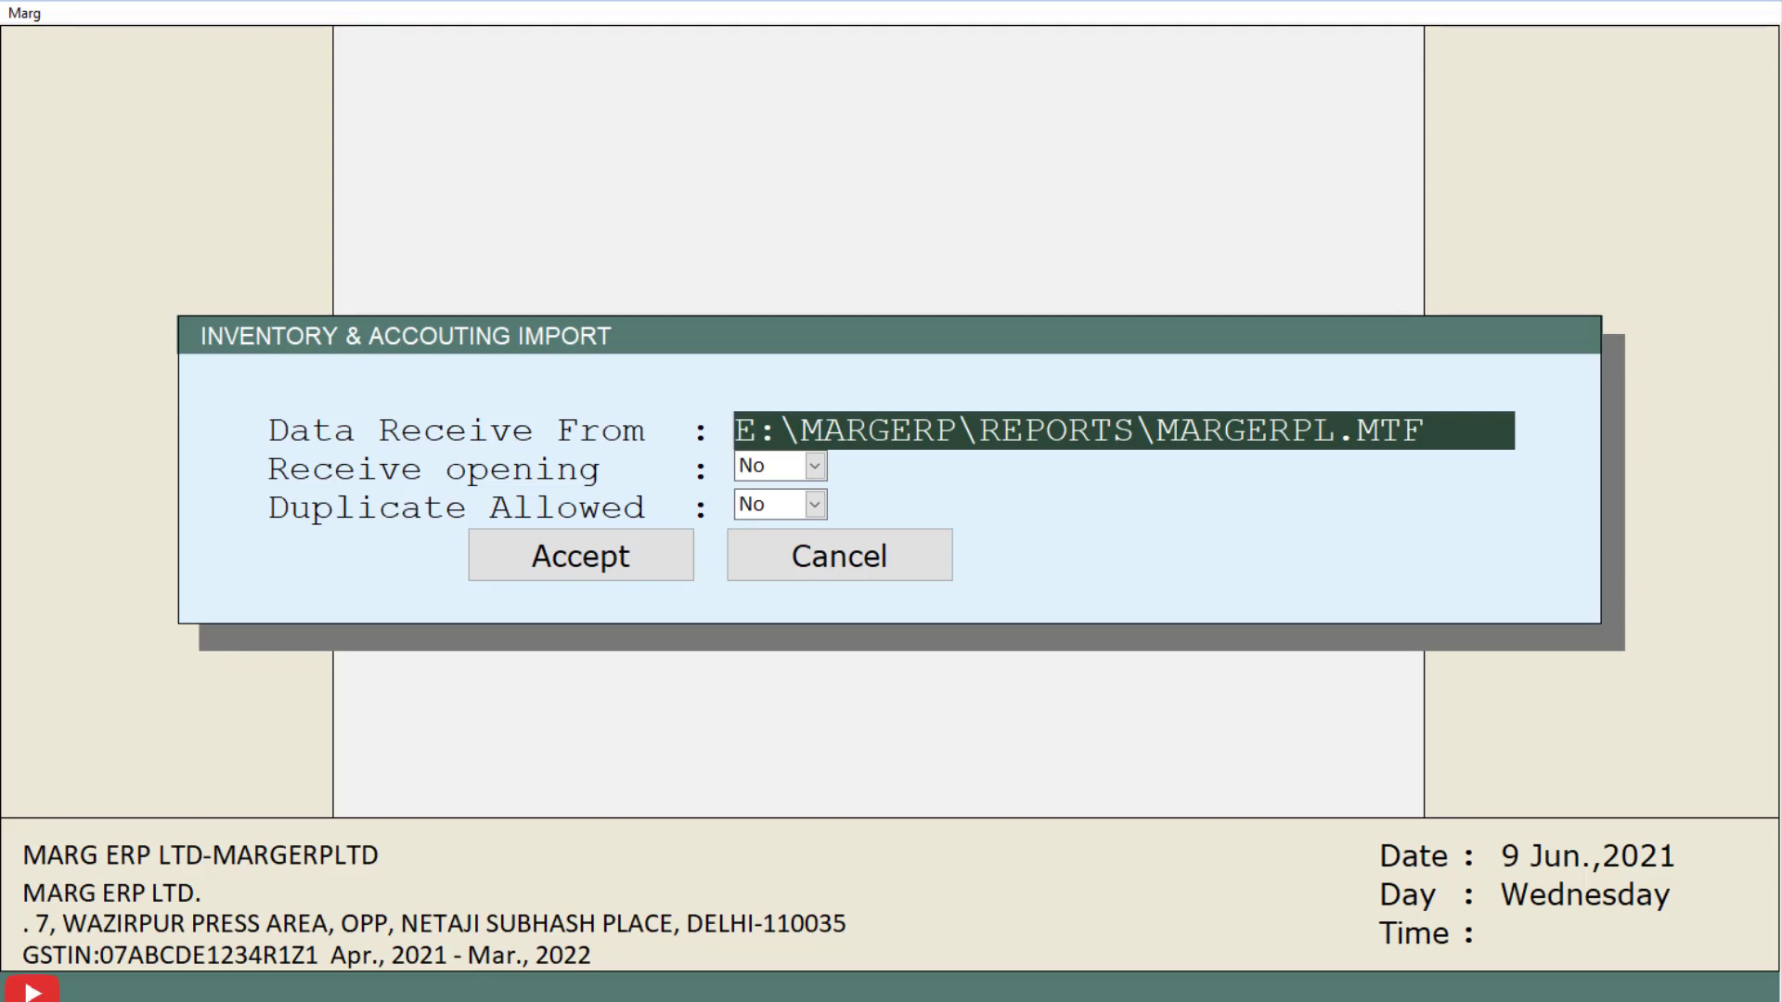
# Accept the inventory and accounting import with Receive opening and Duplicate Allowed both set to No
pyautogui.press('Return')
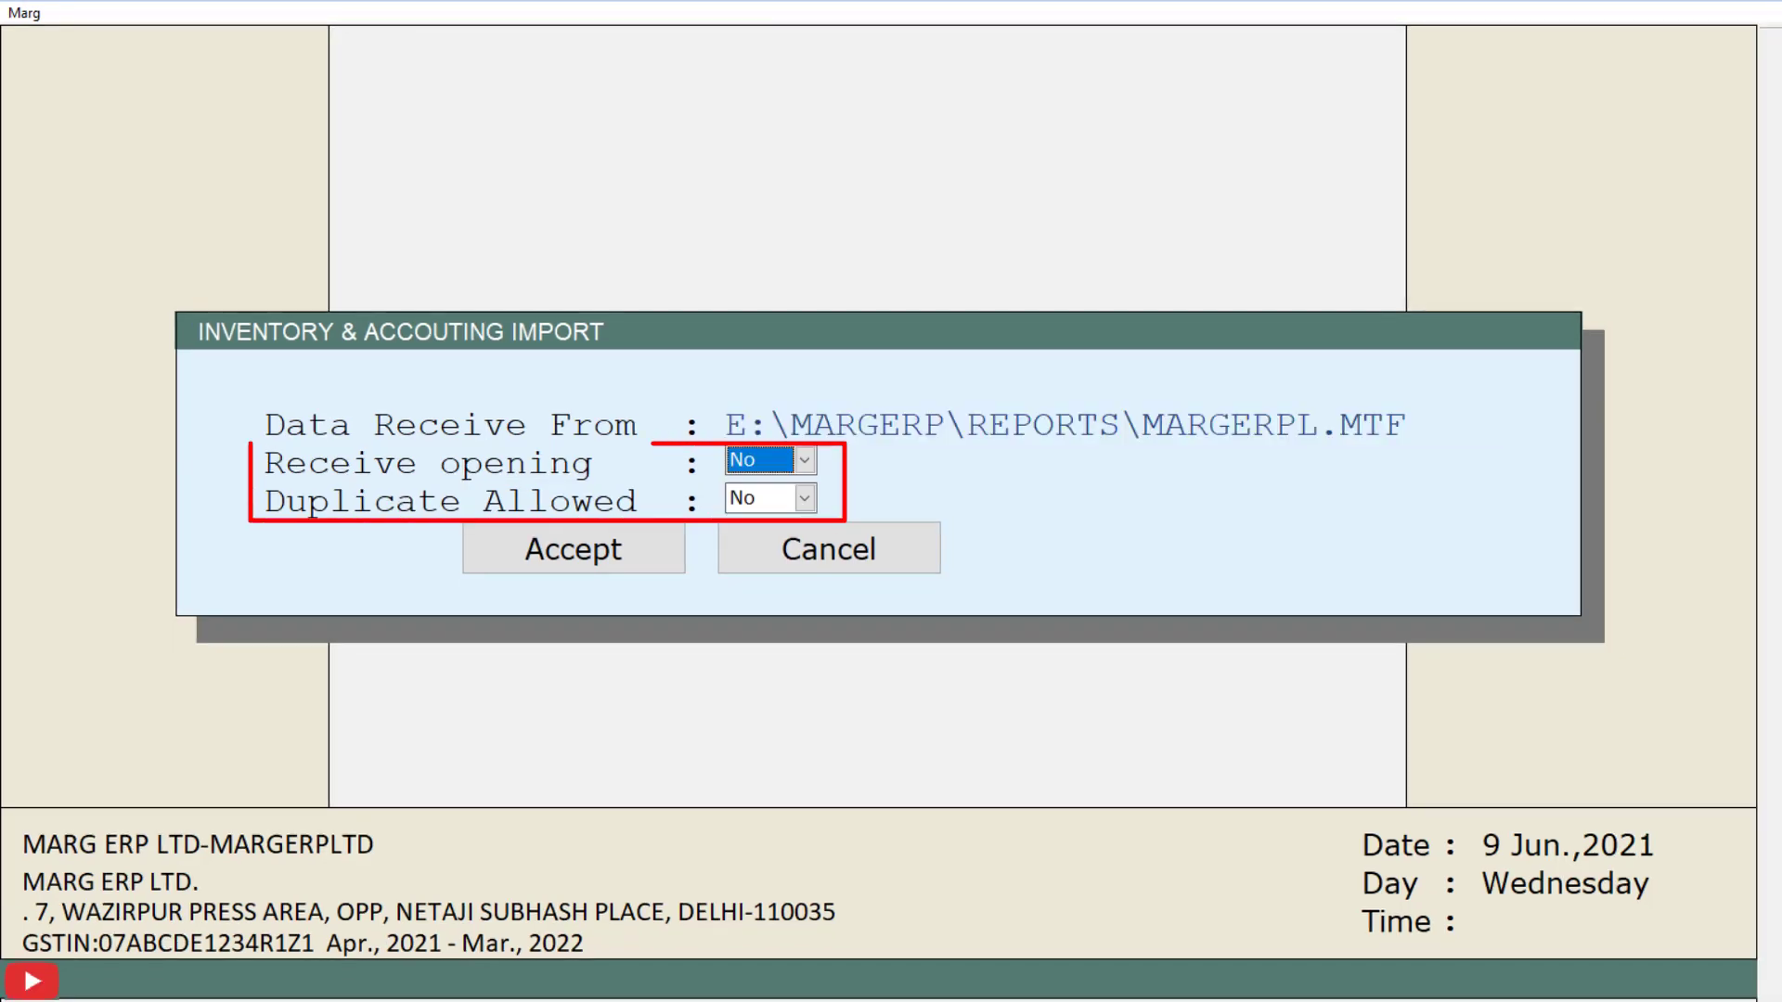
pyautogui.press('Return')
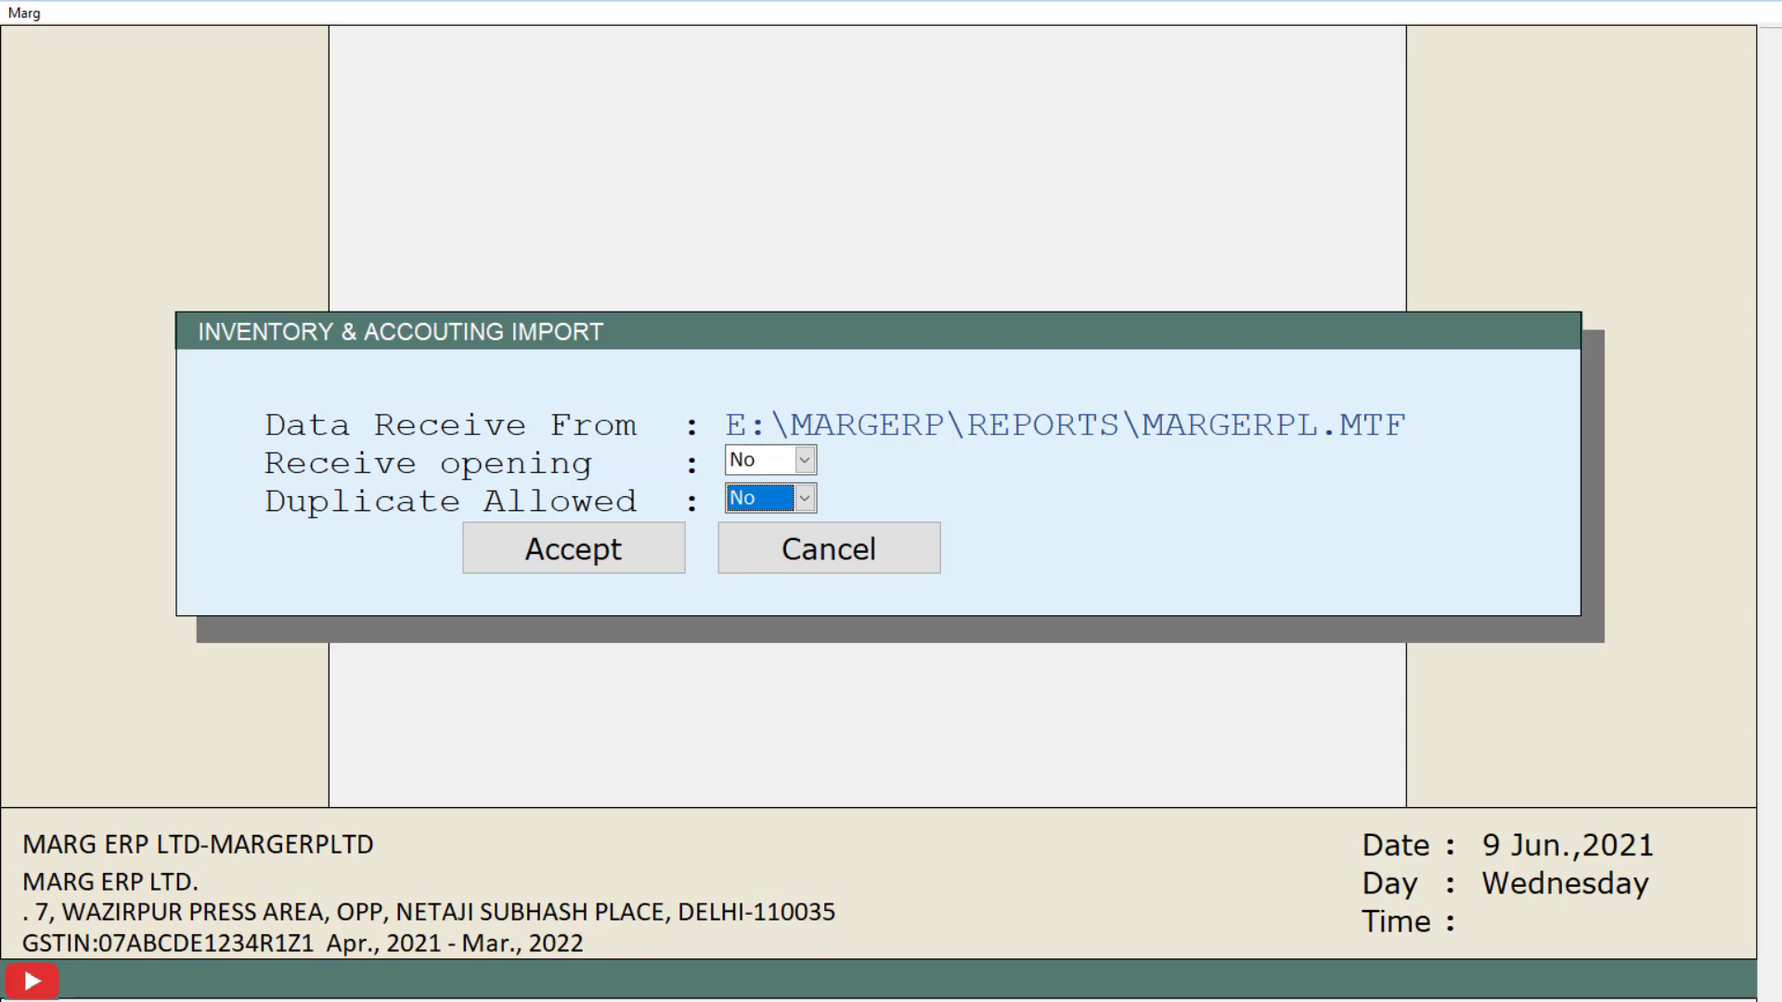
pyautogui.press('Return')
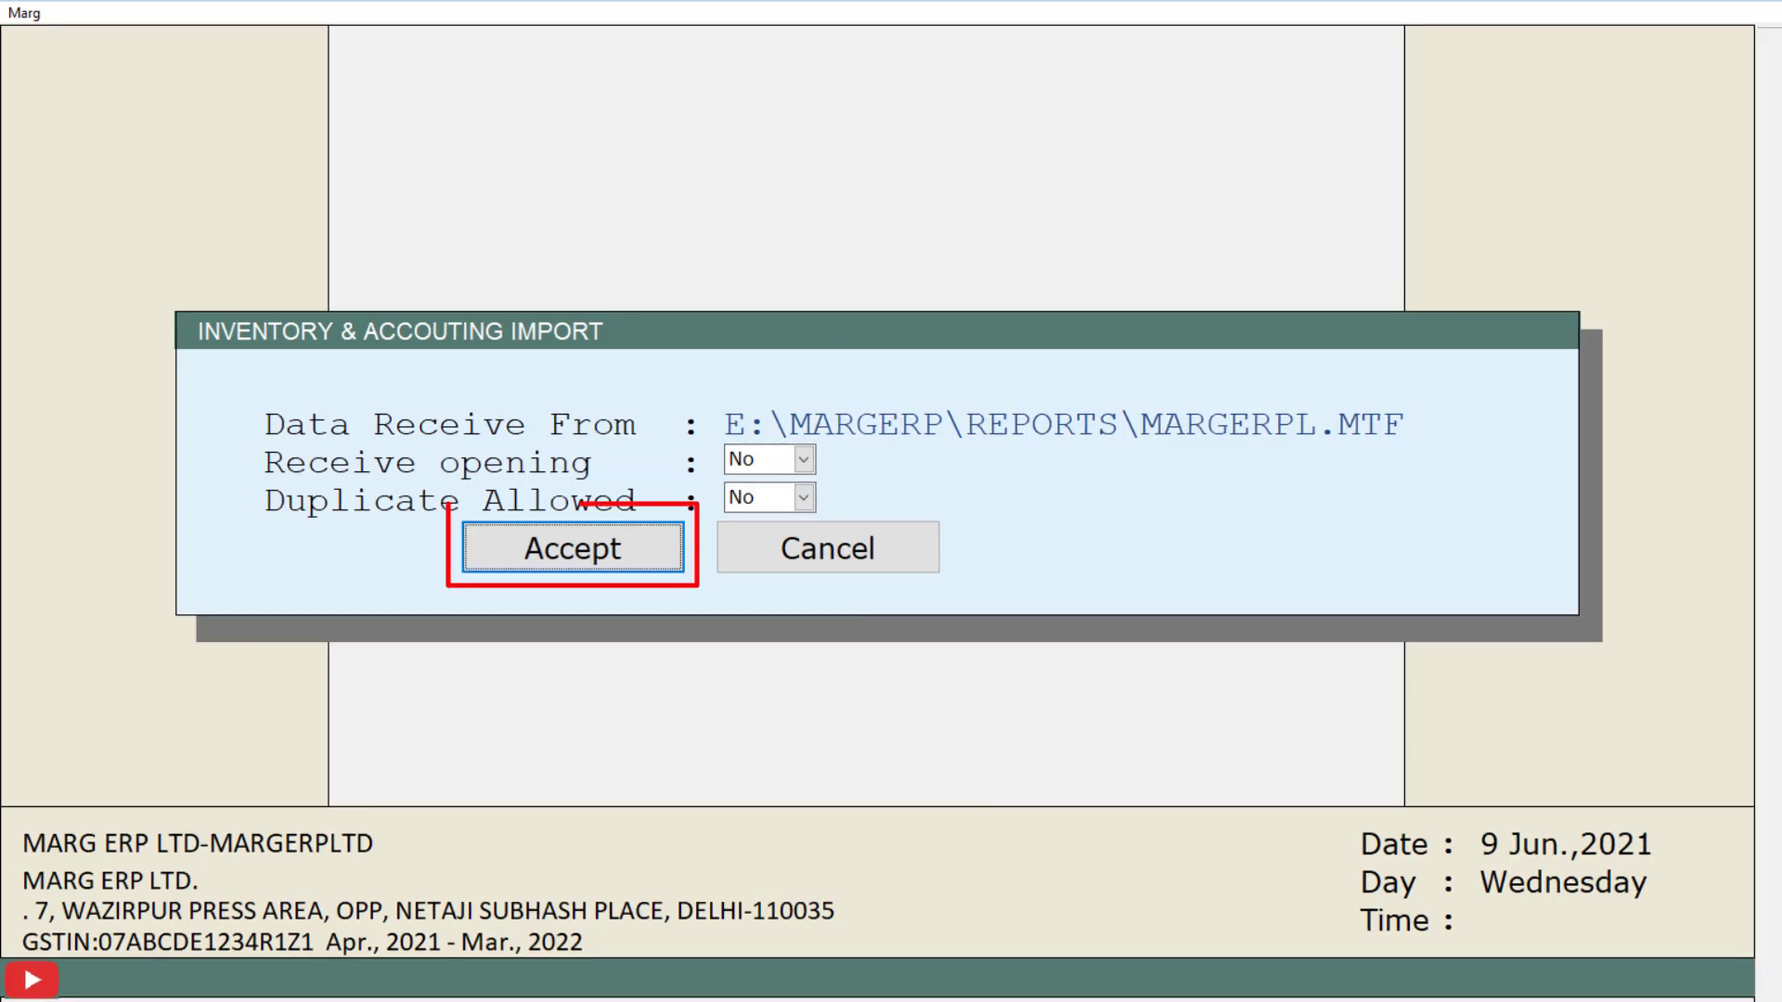
pyautogui.press('Return')
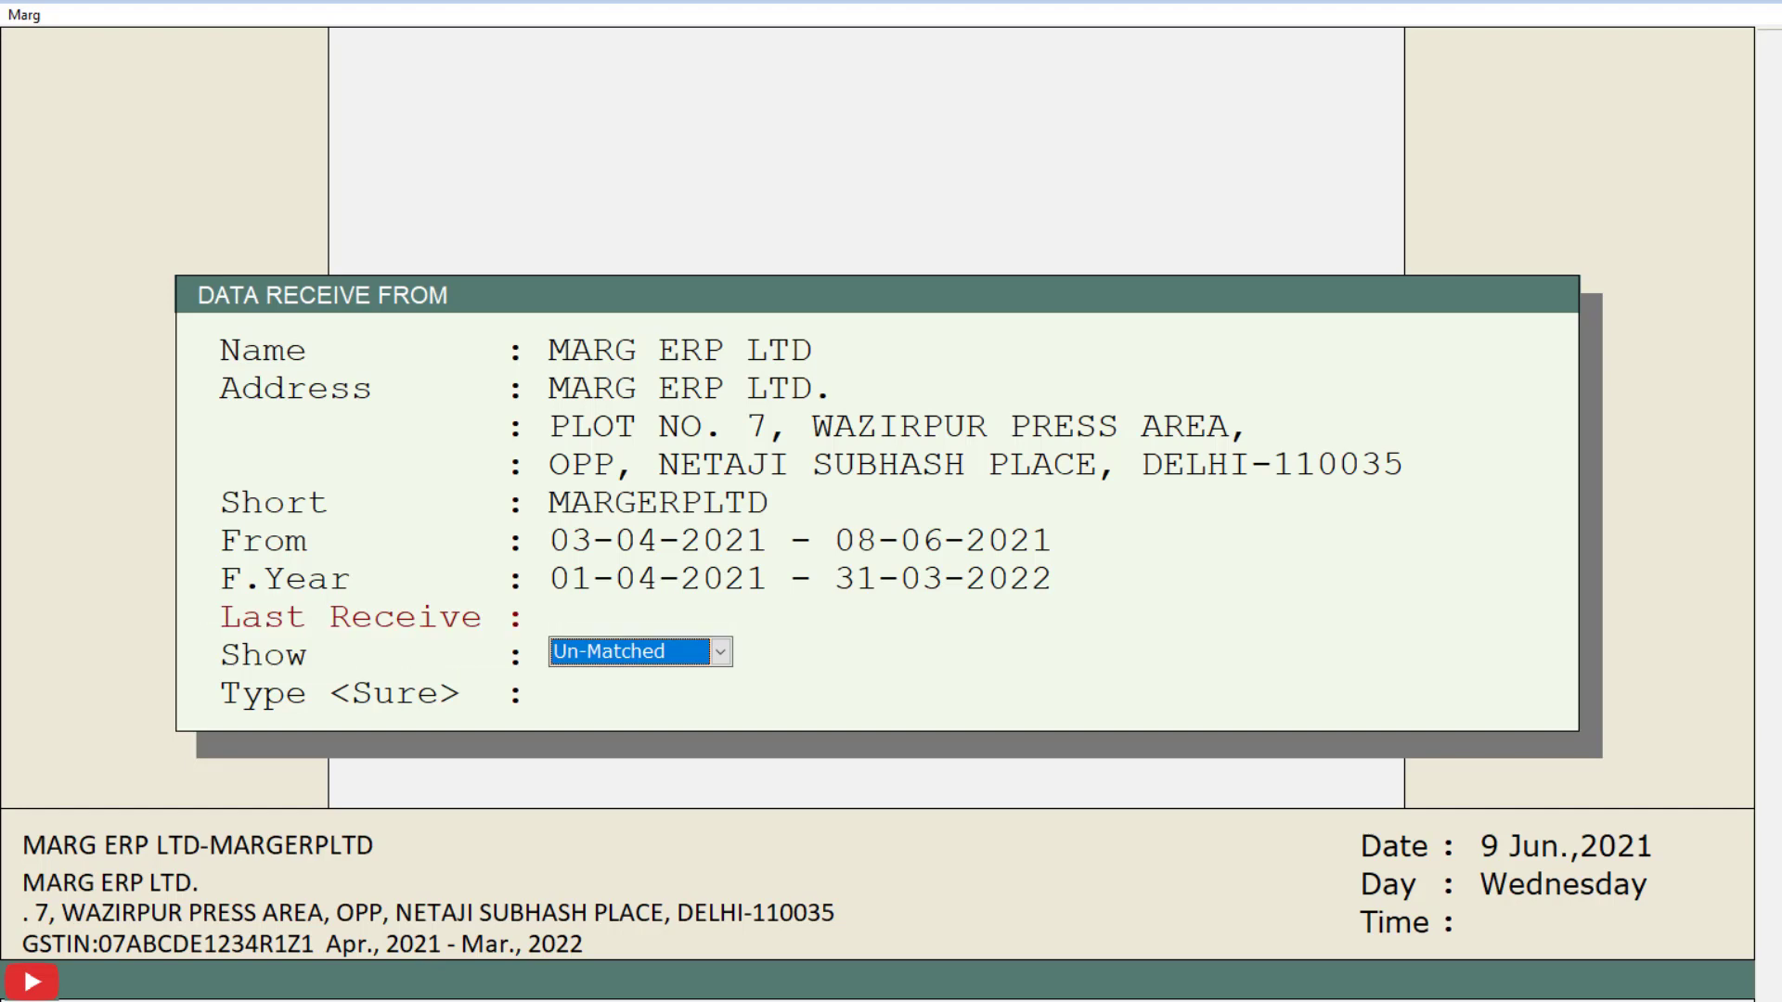
# Set the received data to show All and proceed to the Sure confirmation field
pyautogui.press('space')
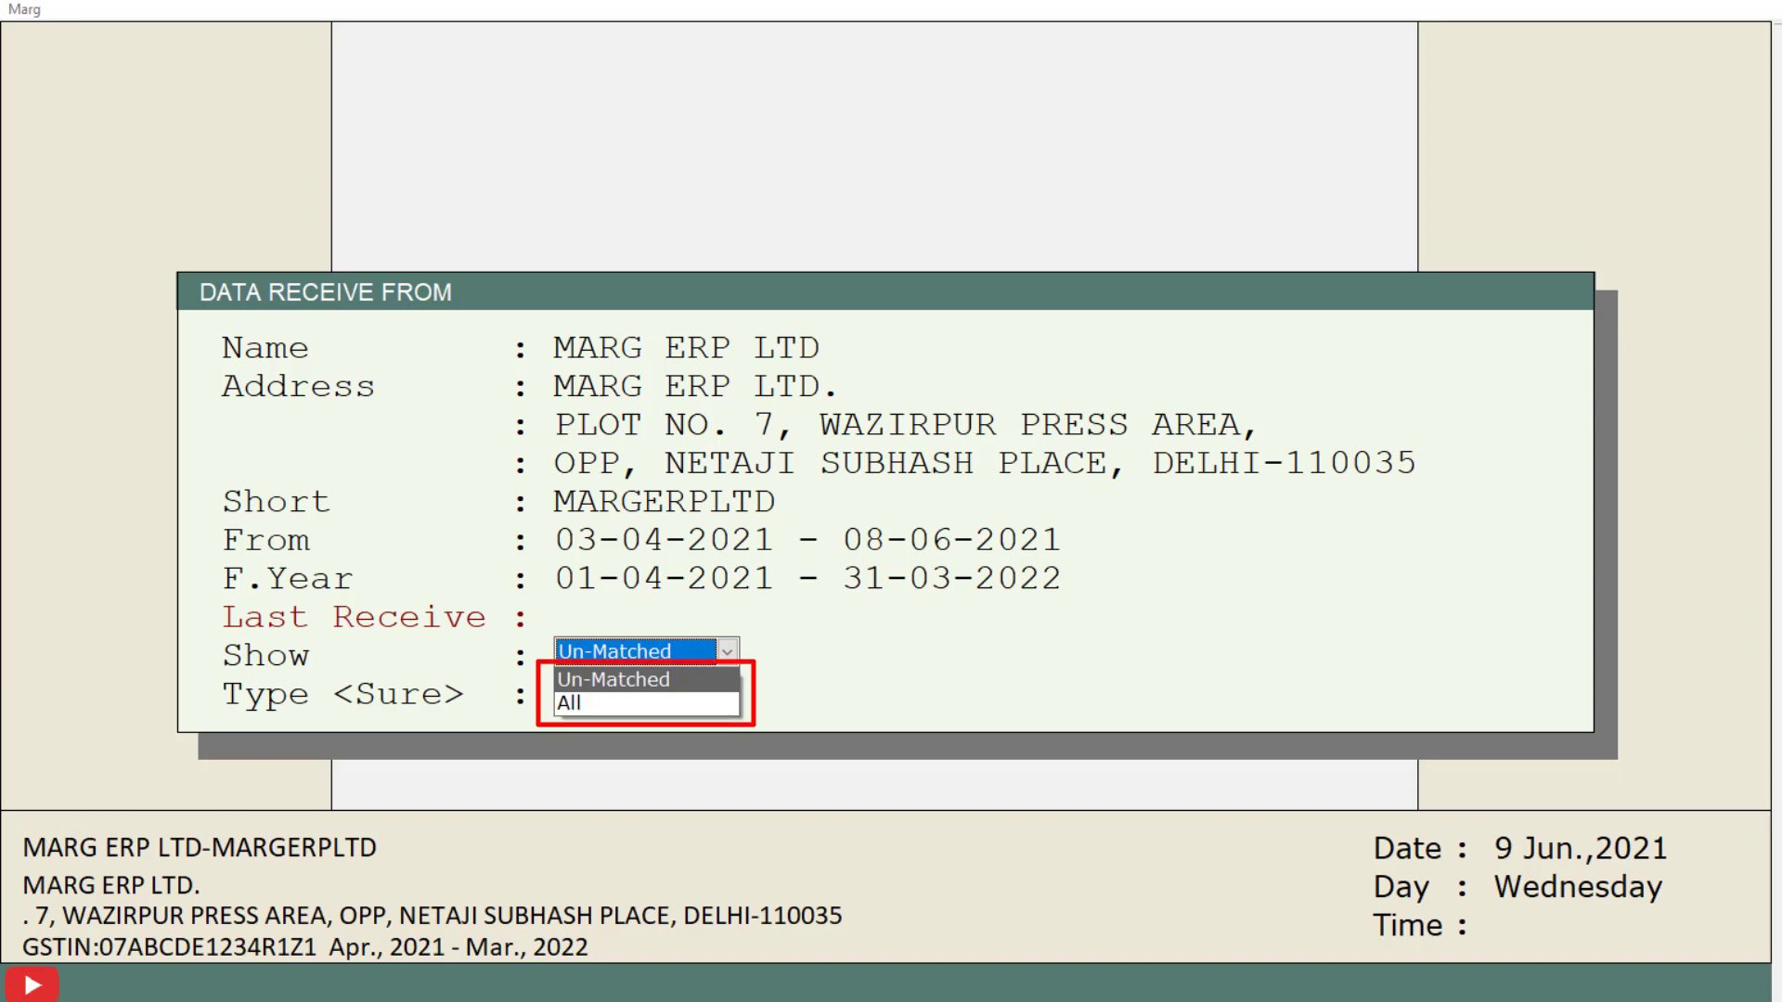
pyautogui.press('Down')
pyautogui.press('Return')
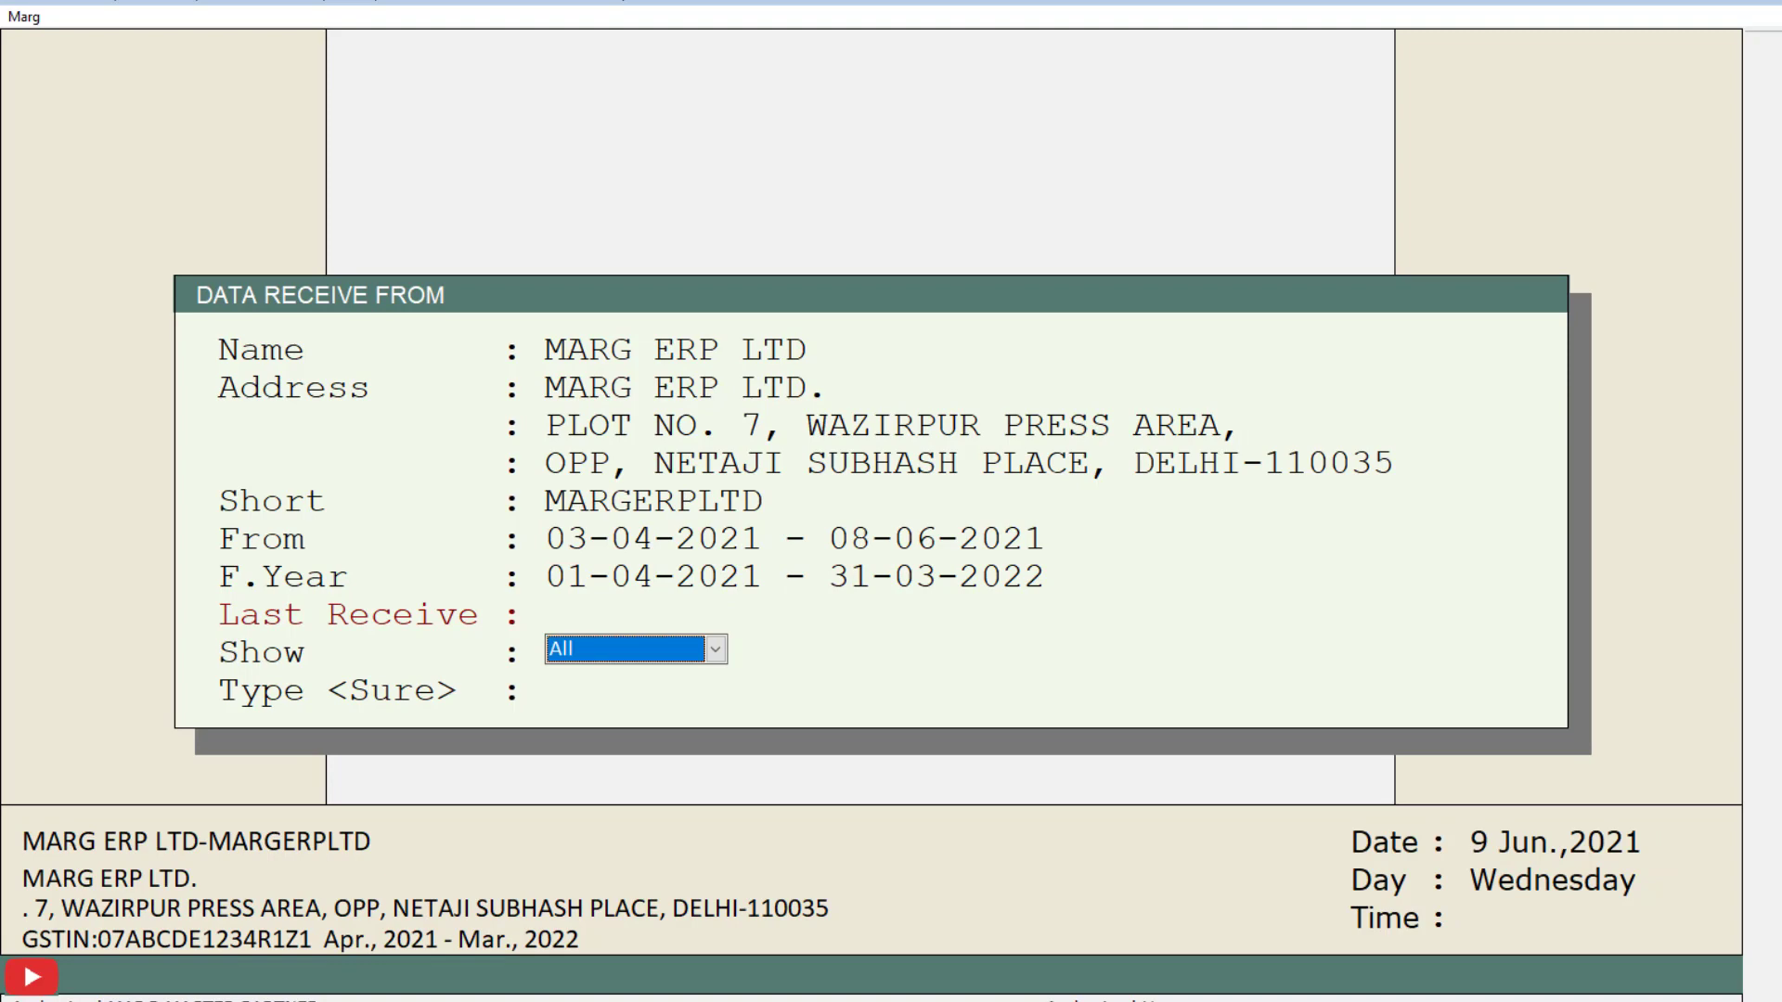
pyautogui.press('Return')
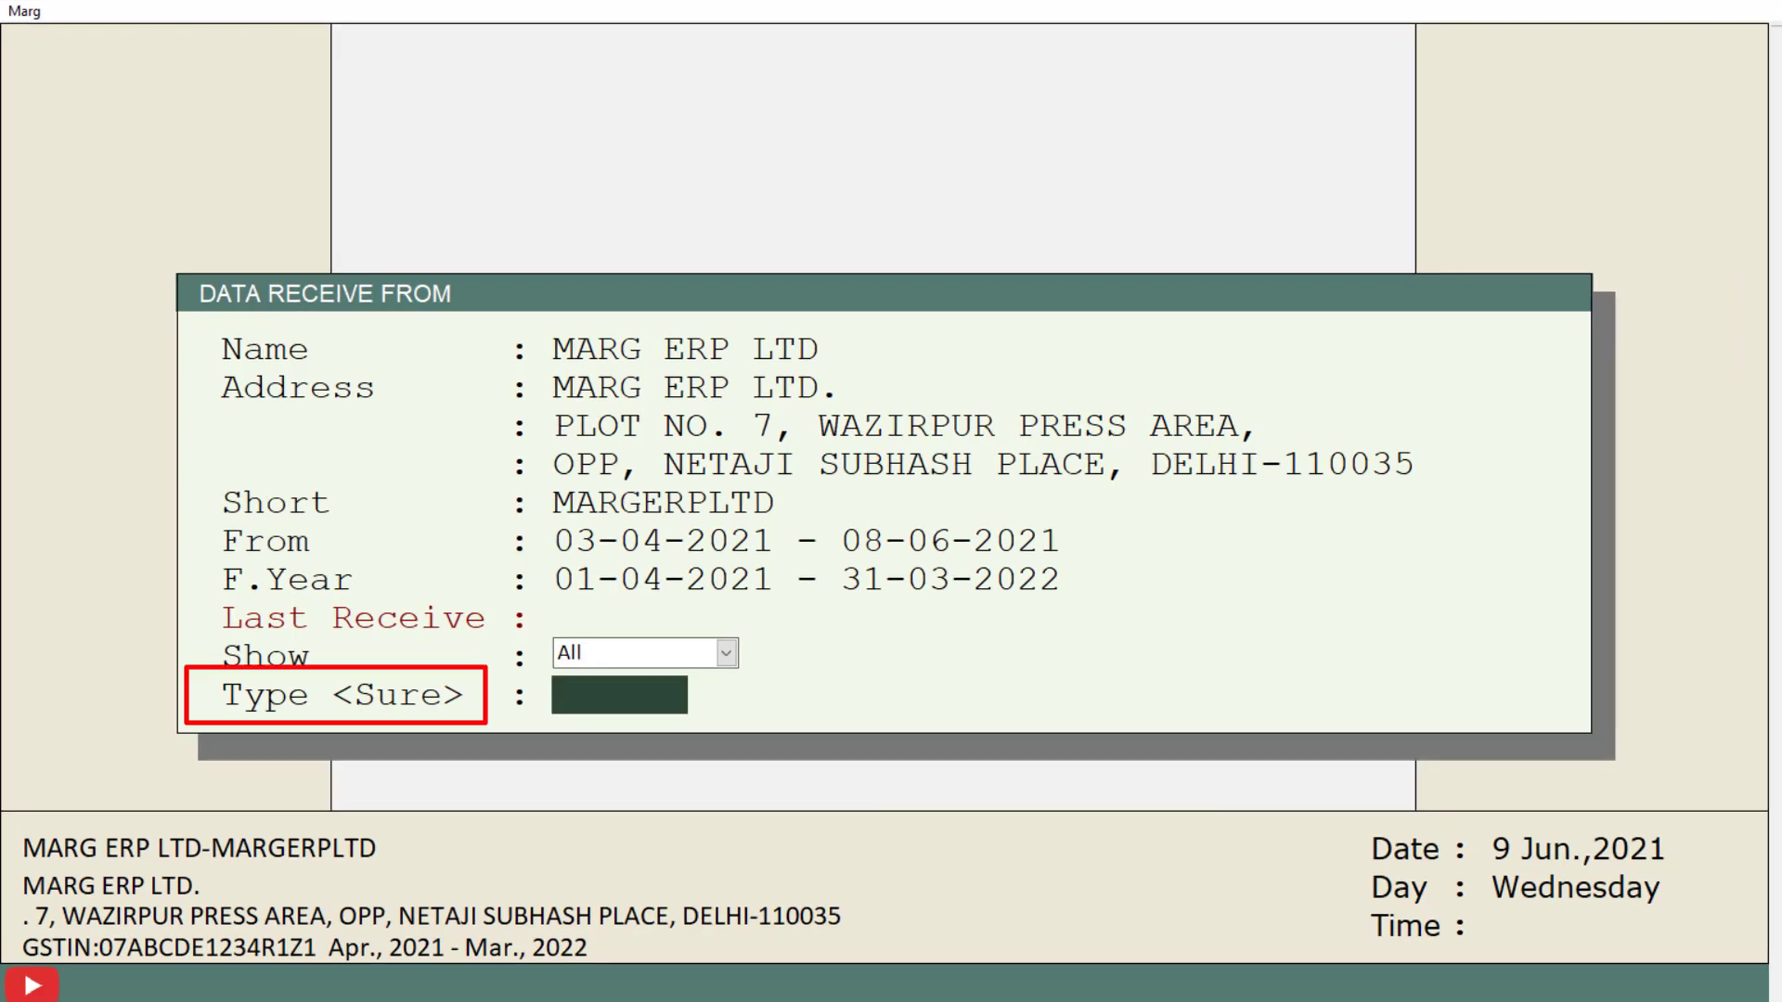
# Run the data receive with the confirmation word SURE and finish it with Delete Import File set to No
pyautogui.write('SURE')
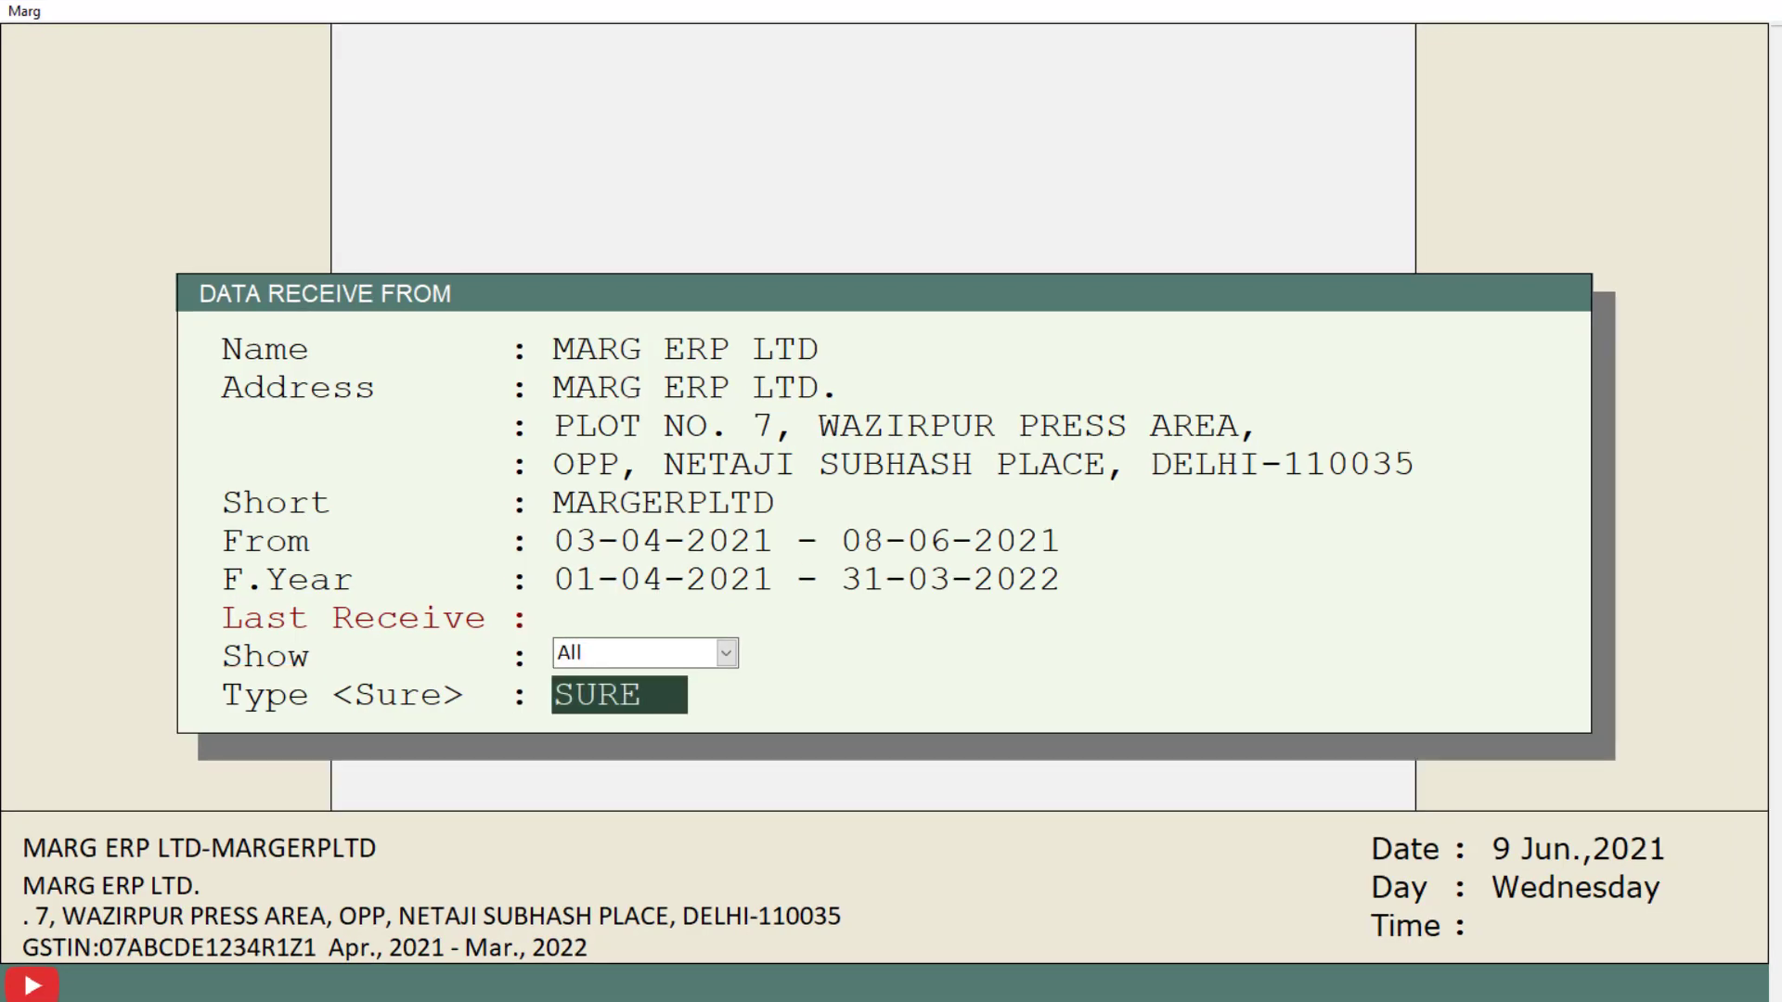
pyautogui.press('Return')
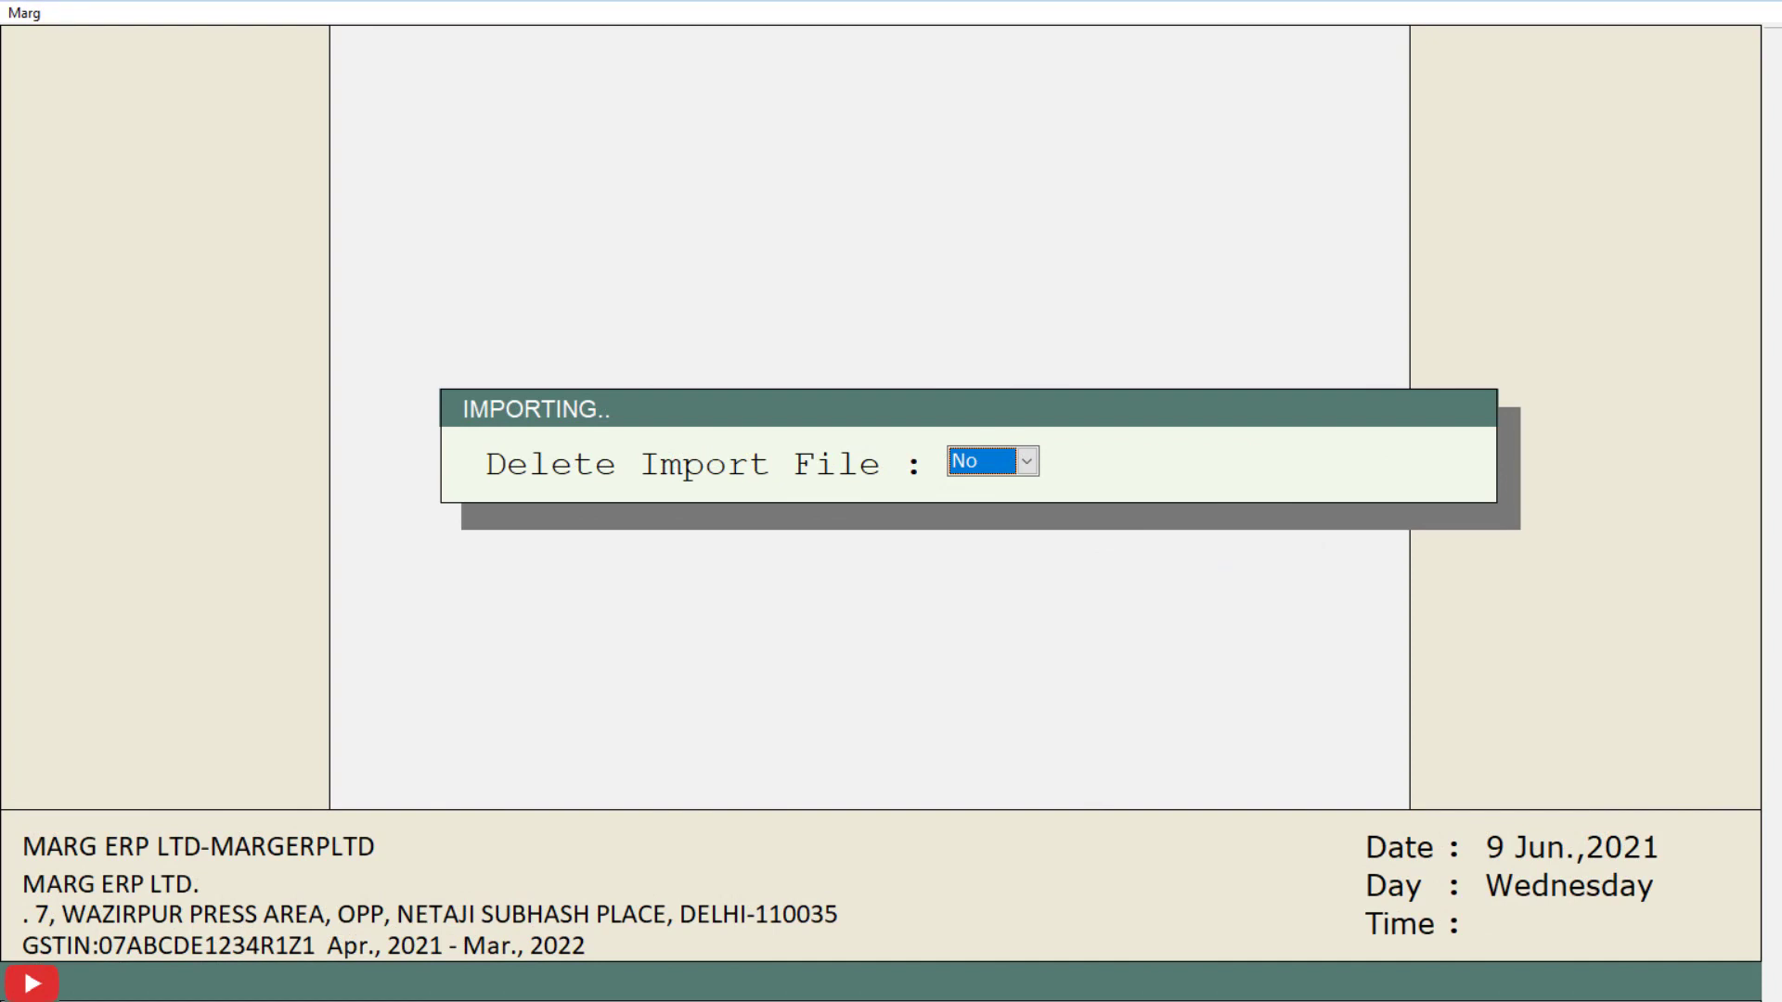
pyautogui.press('y')
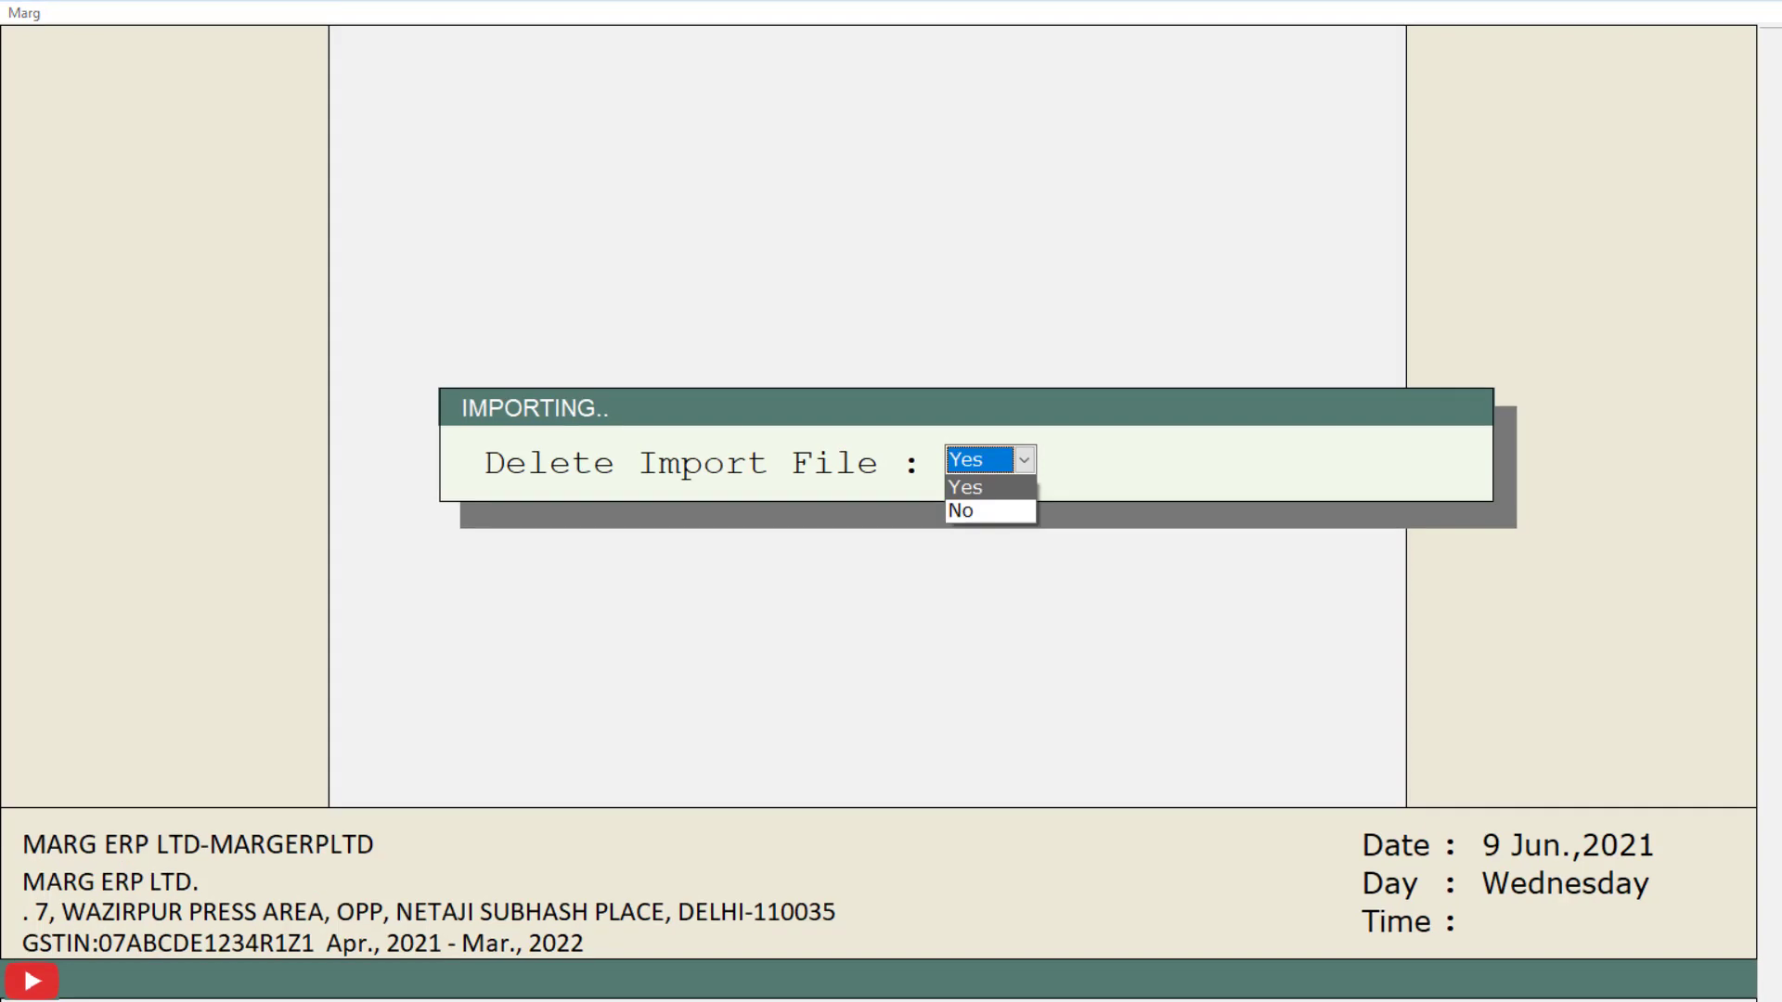
pyautogui.press('n')
pyautogui.press('Return')
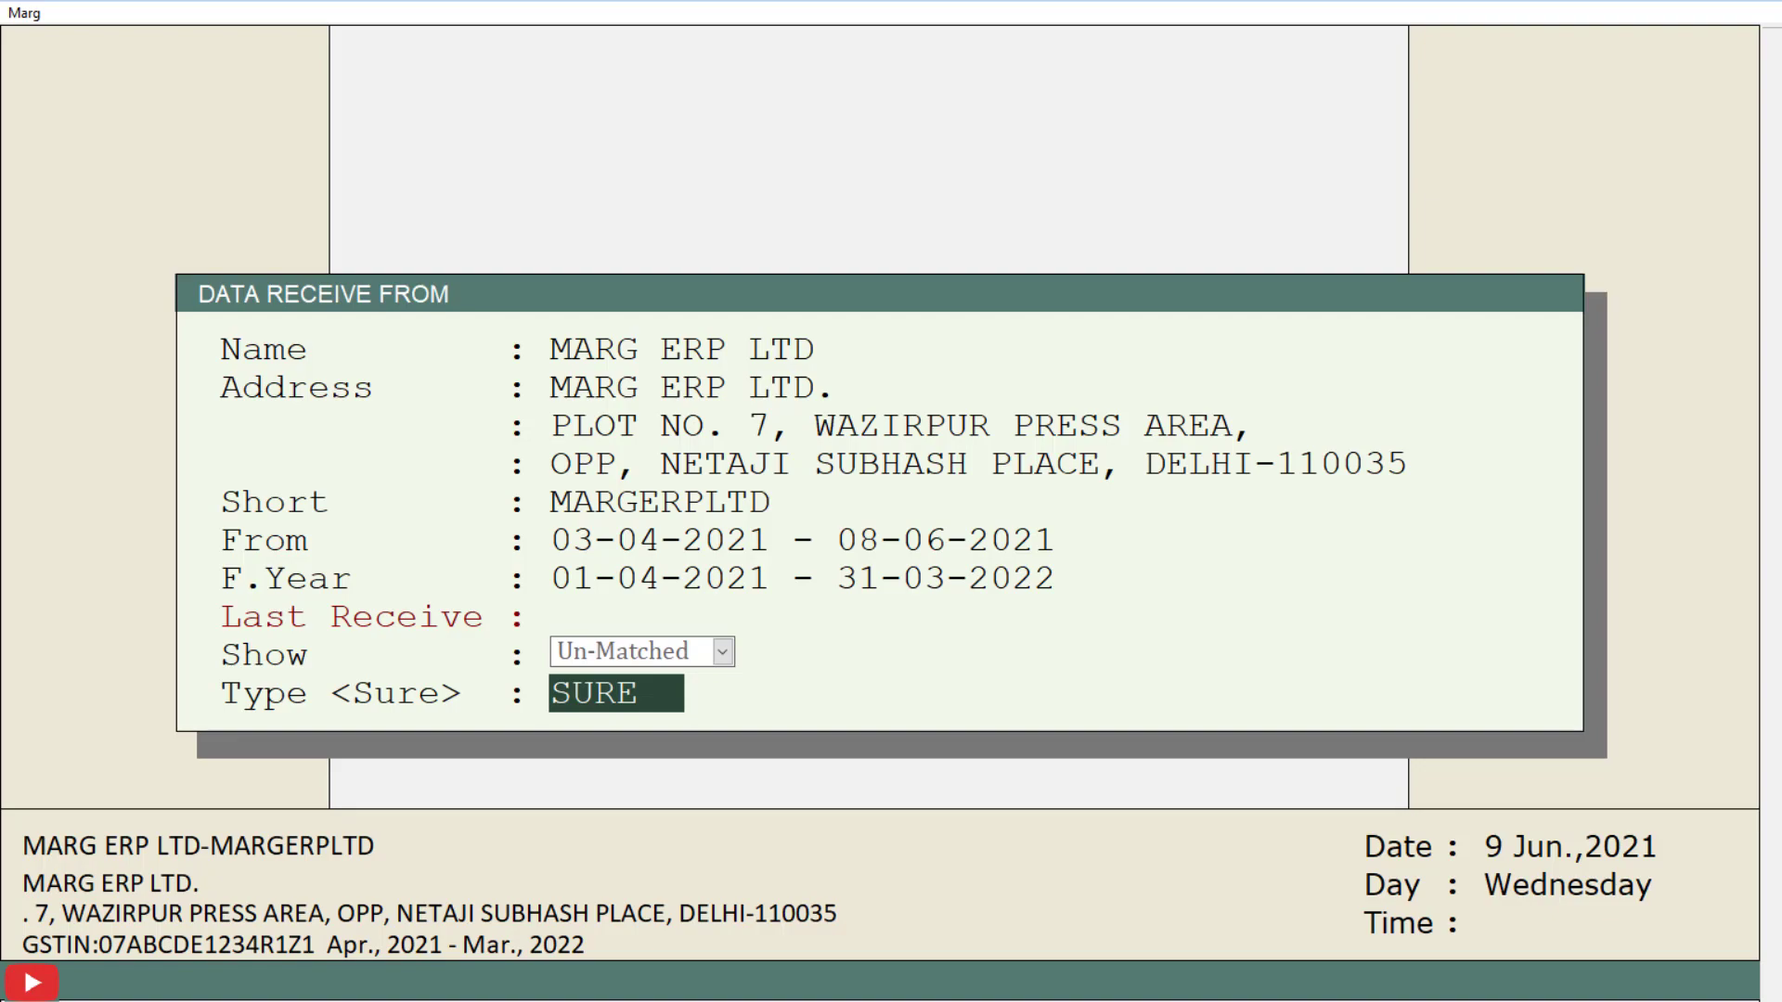
# Receive the Un-Matched data confirmed with SURE, and create and save a new ledger for the import party AHUJA CENTRE
pyautogui.press('Return')
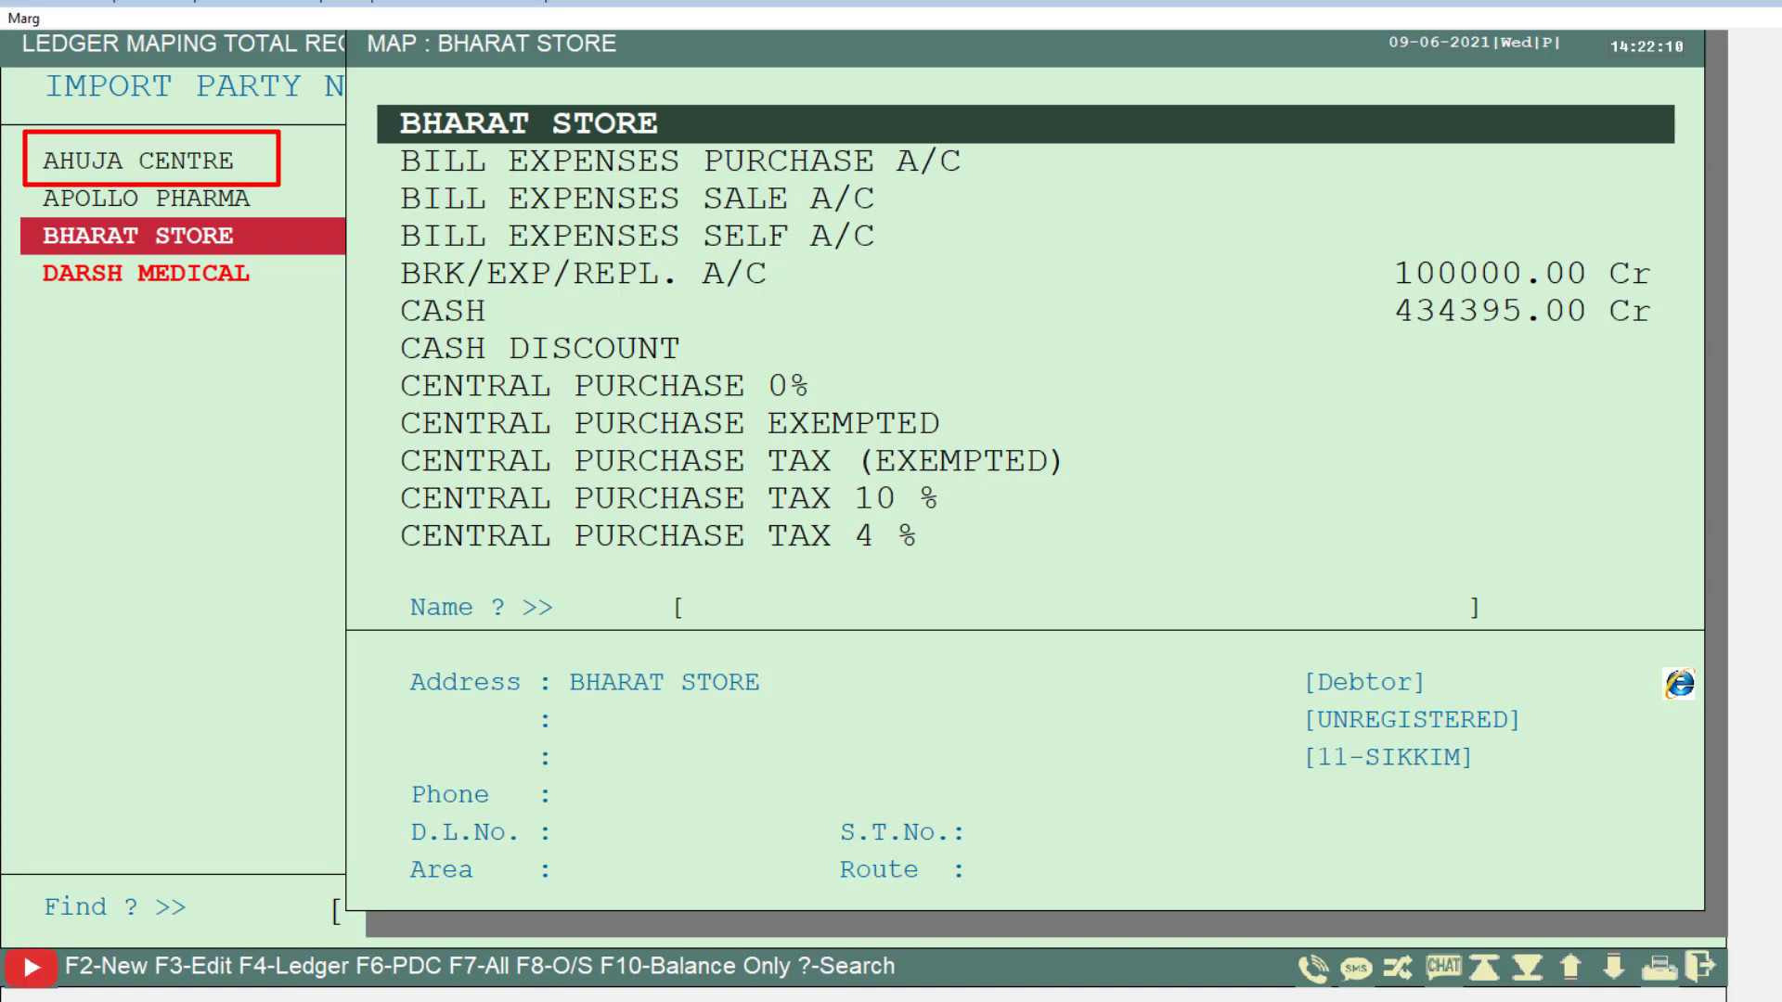
pyautogui.press('F2')
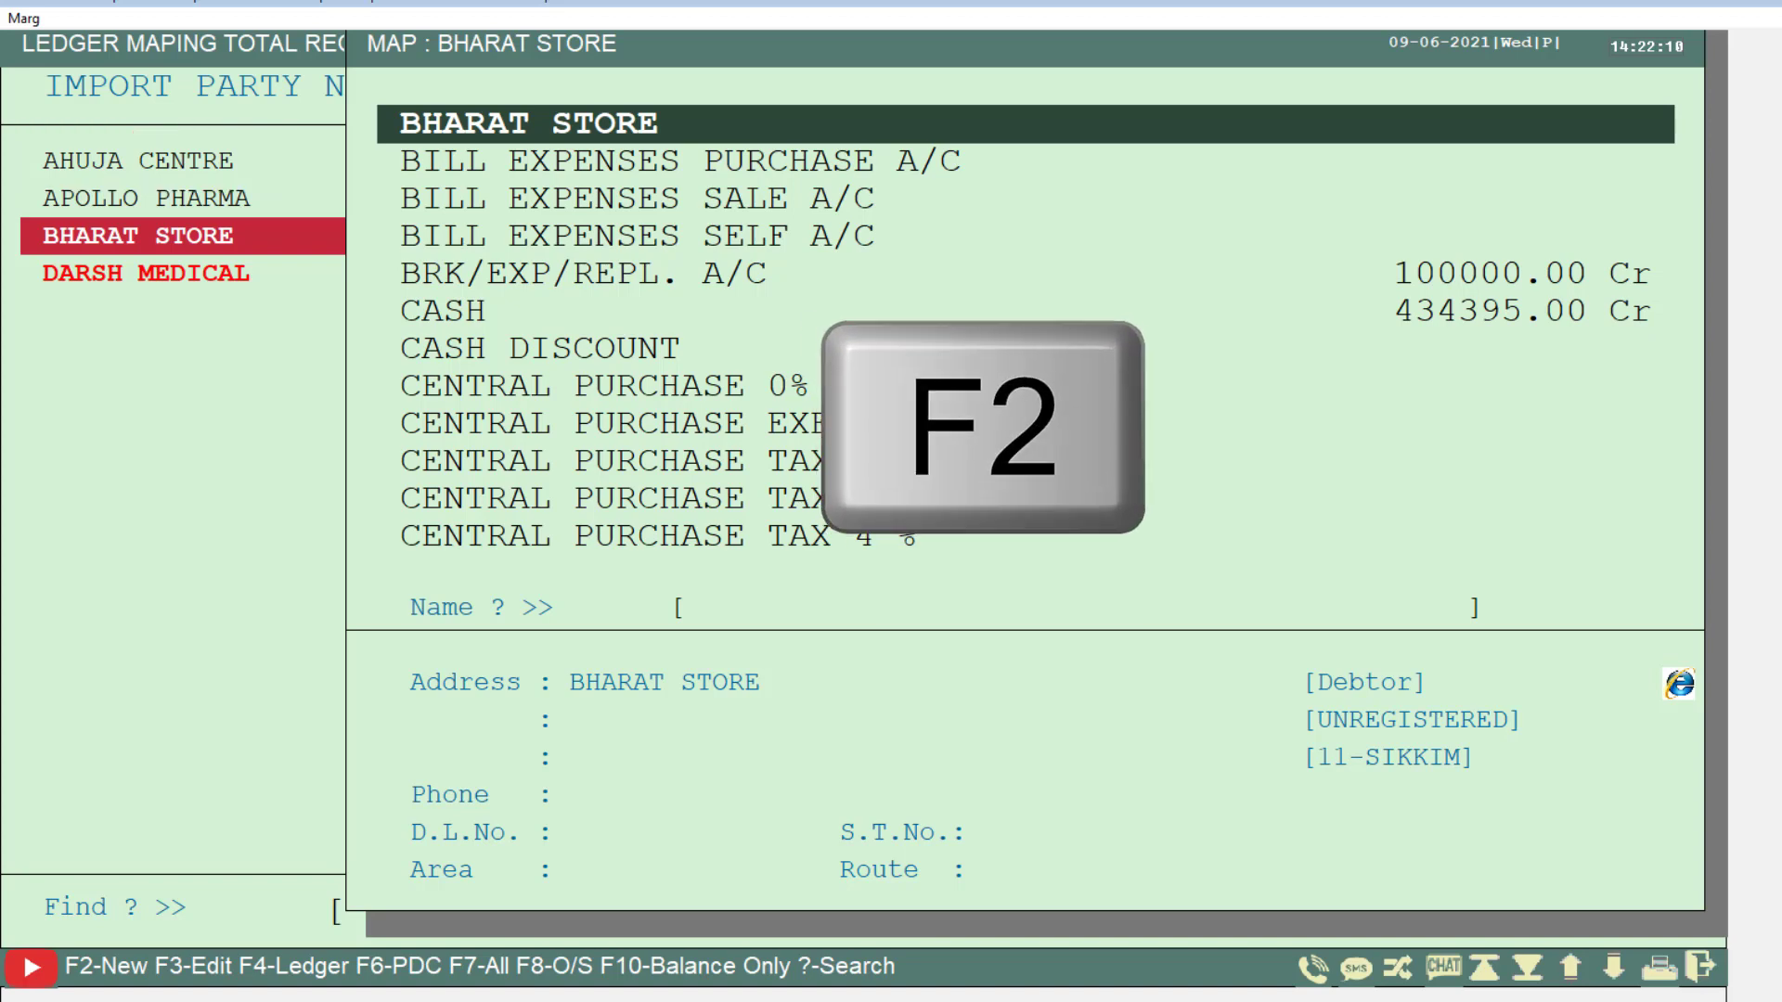
pyautogui.hotkey('shift', '+')
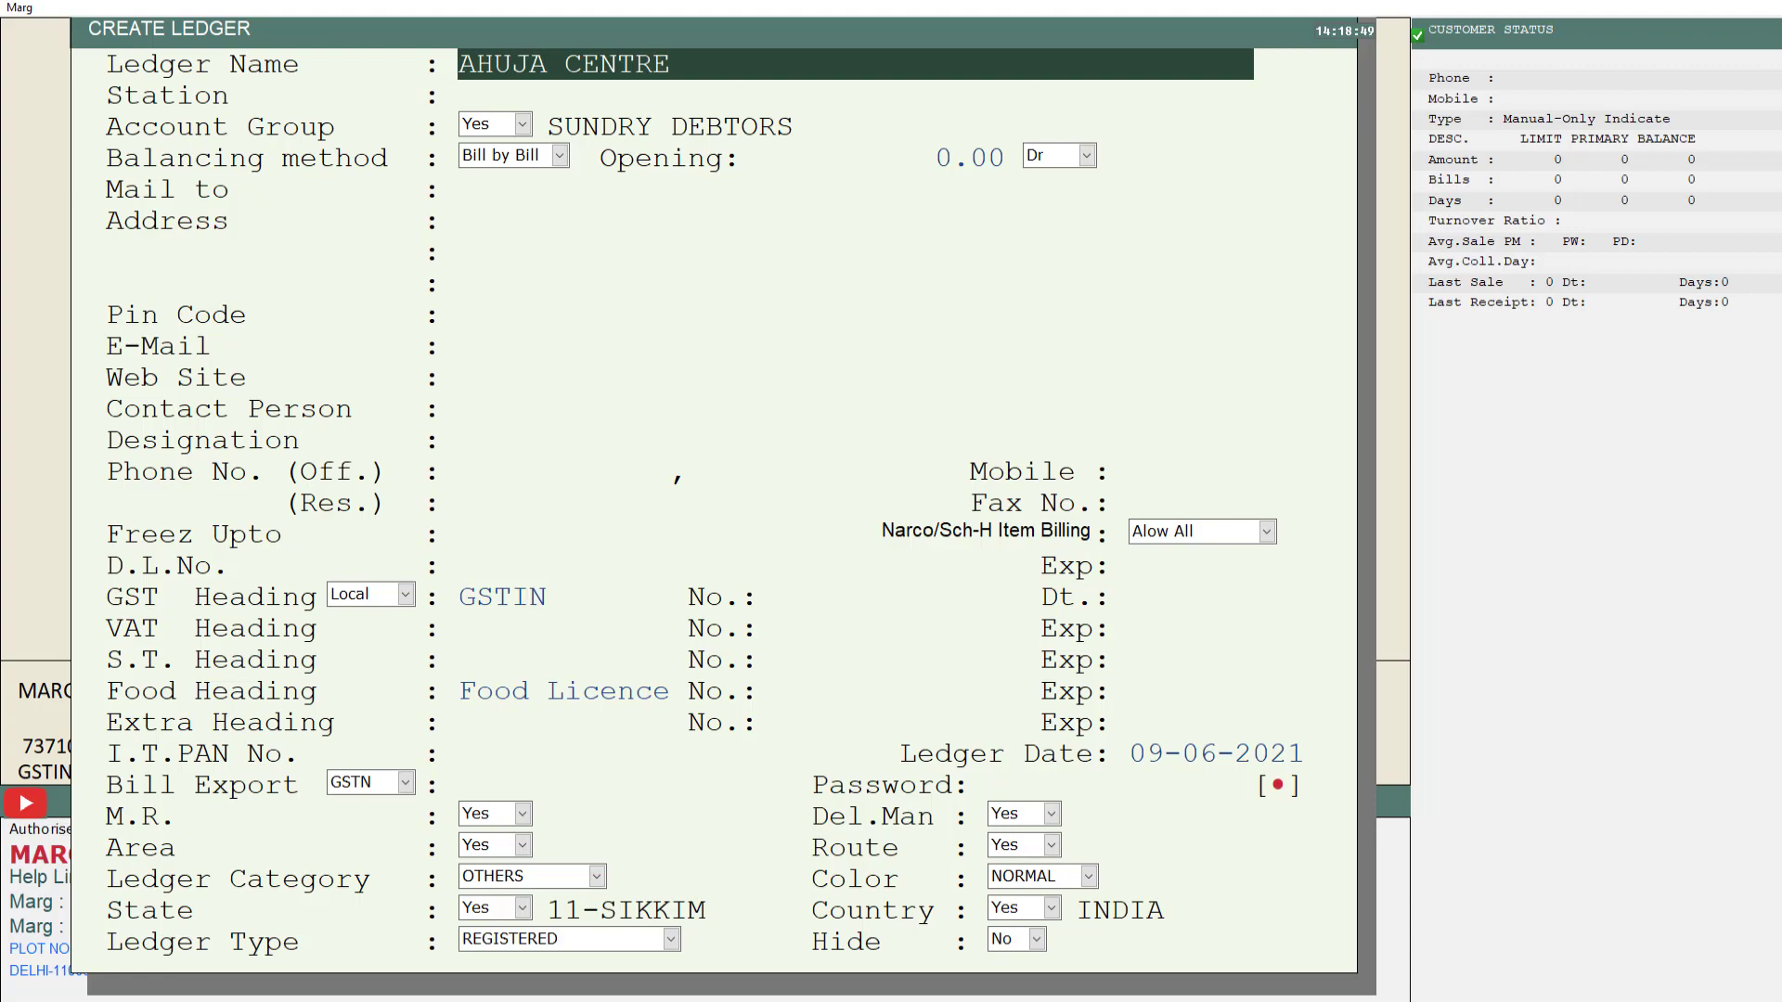
pyautogui.hotkey('ctrl', 'w')
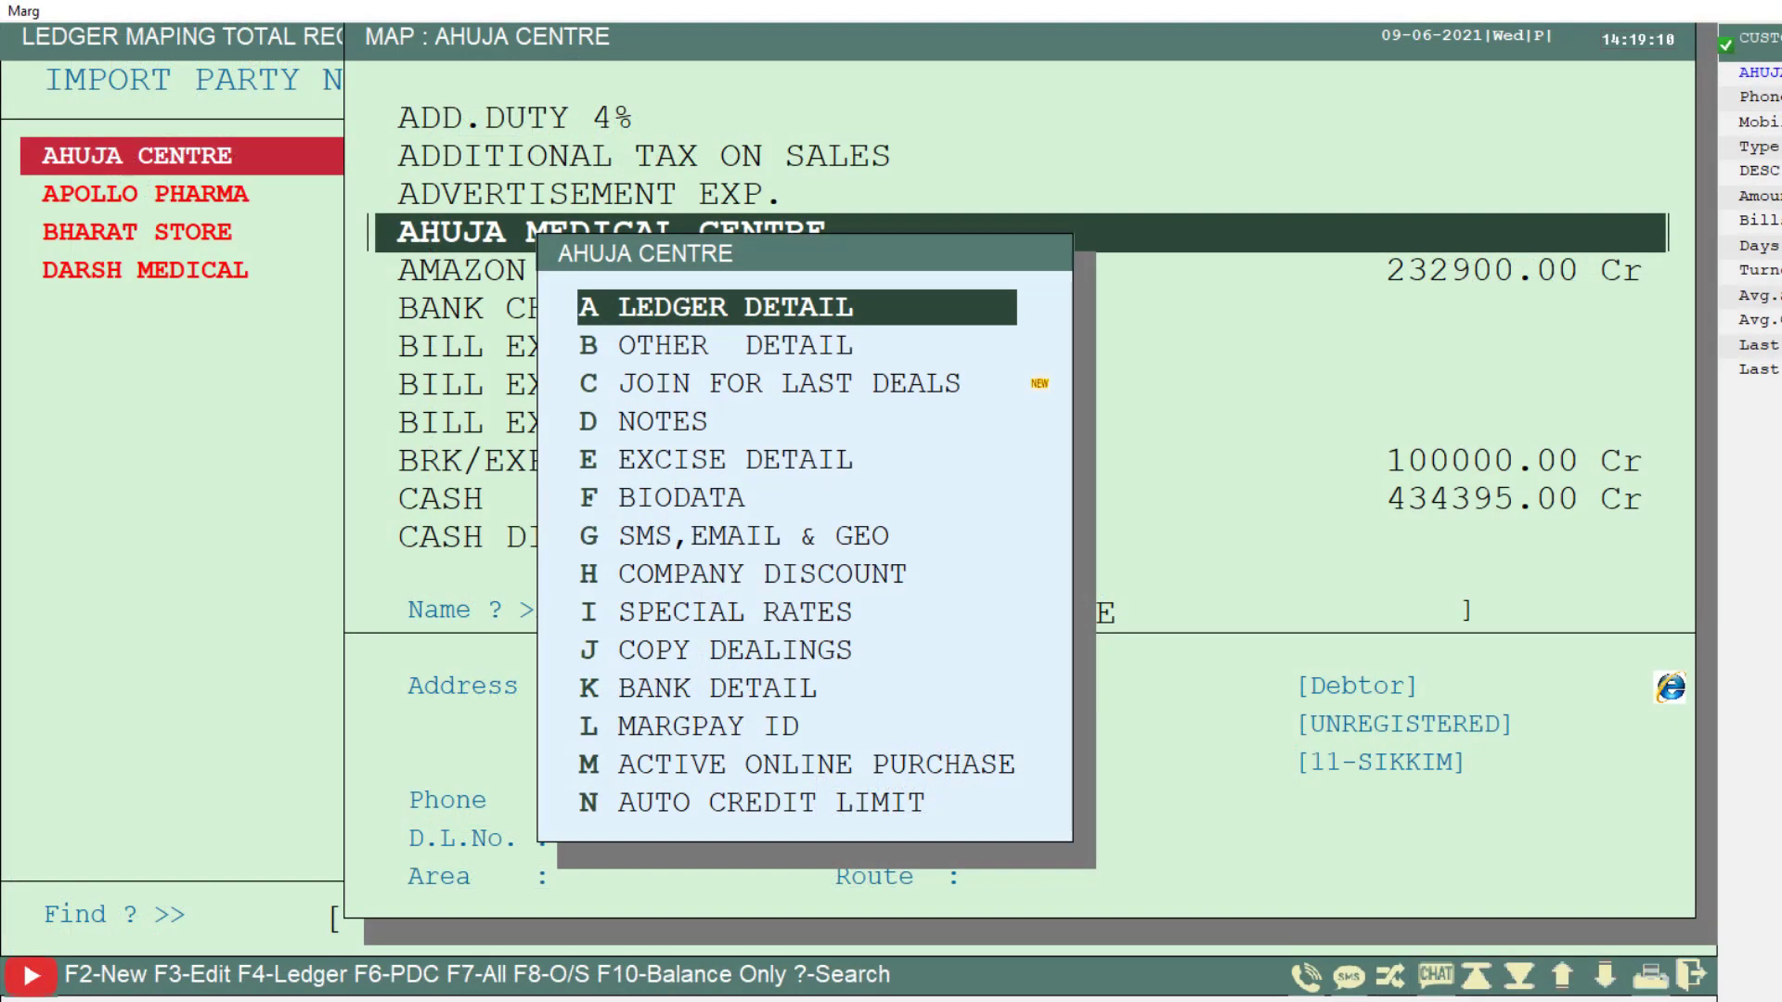
pyautogui.press('Escape')
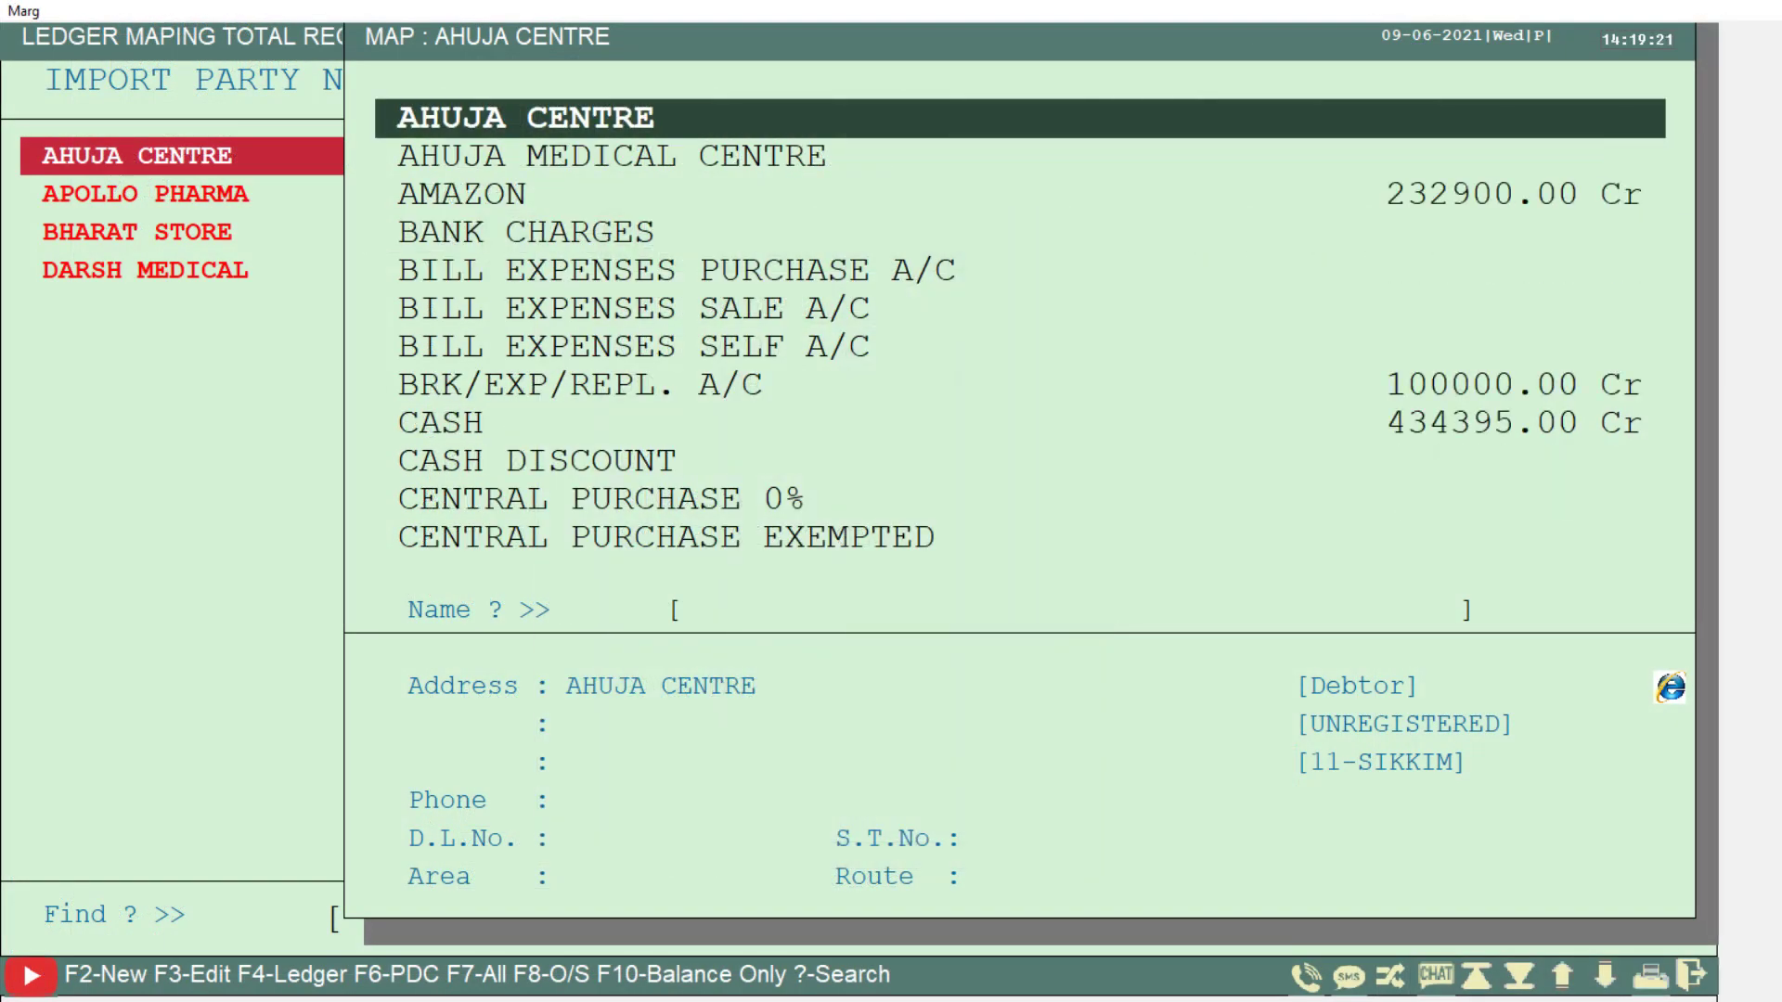
# Map the import party AHUJA CENTRE to the AHUJA CENTRE ledger and save the party mapping changes
pyautogui.press('Return')
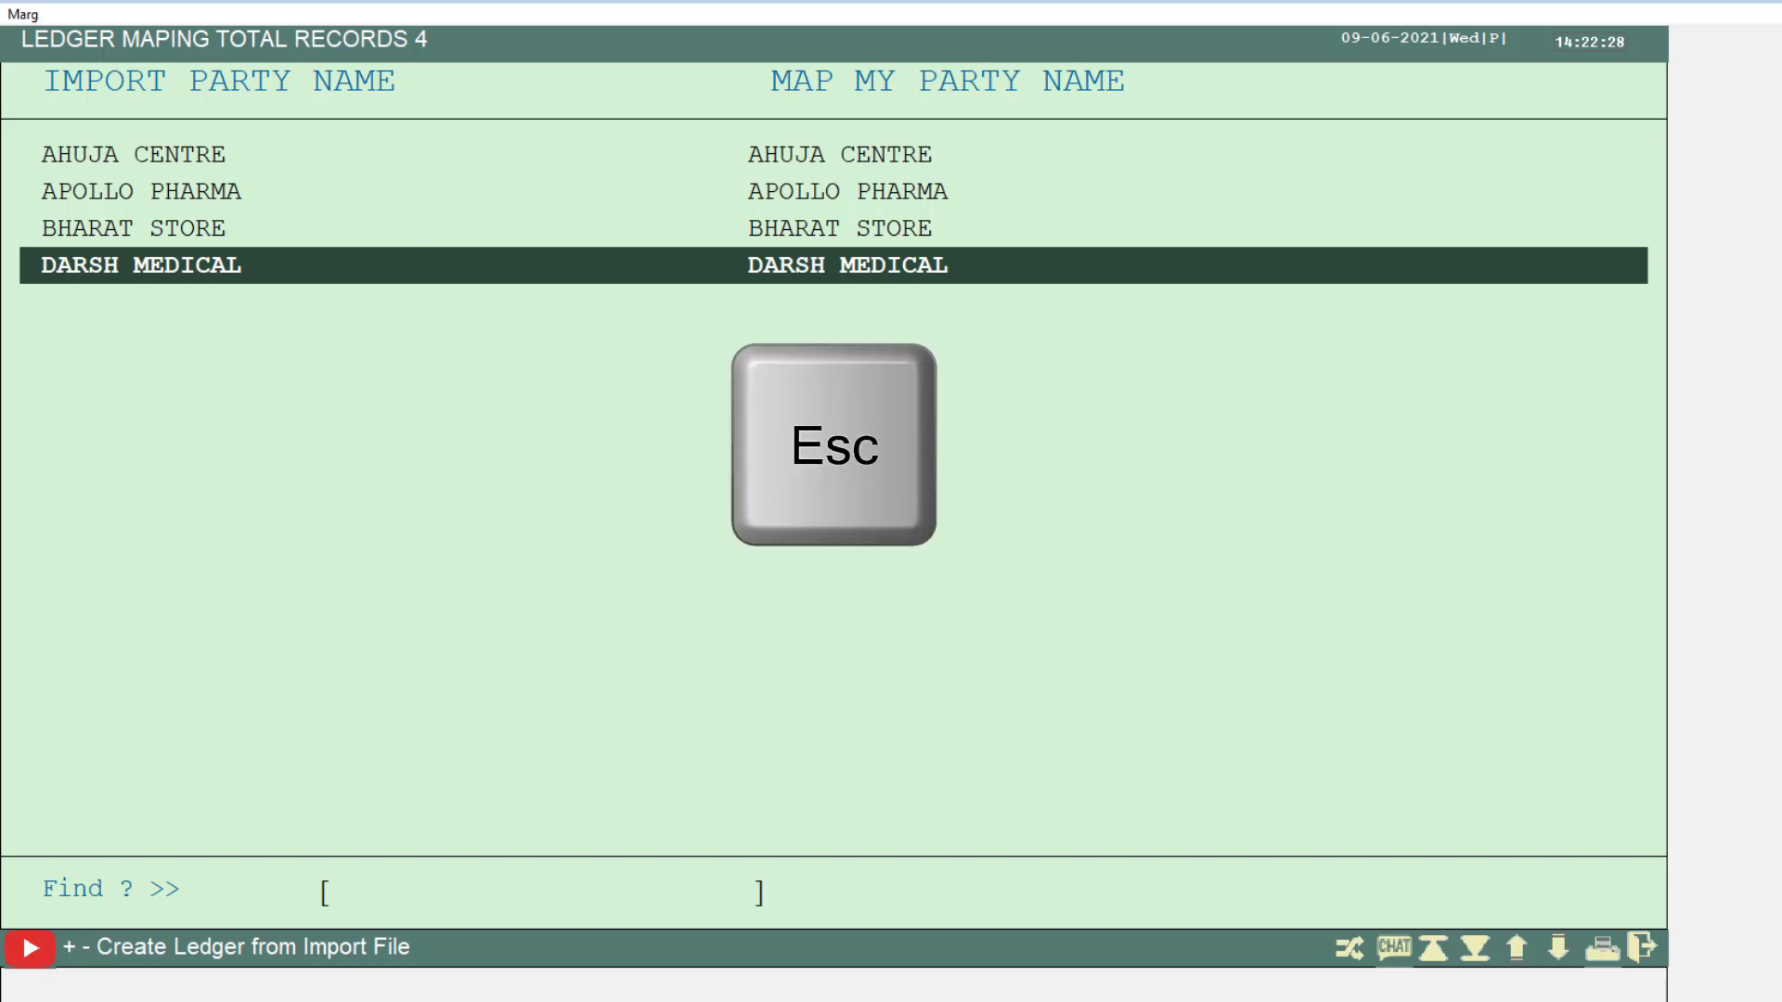
pyautogui.press('Escape')
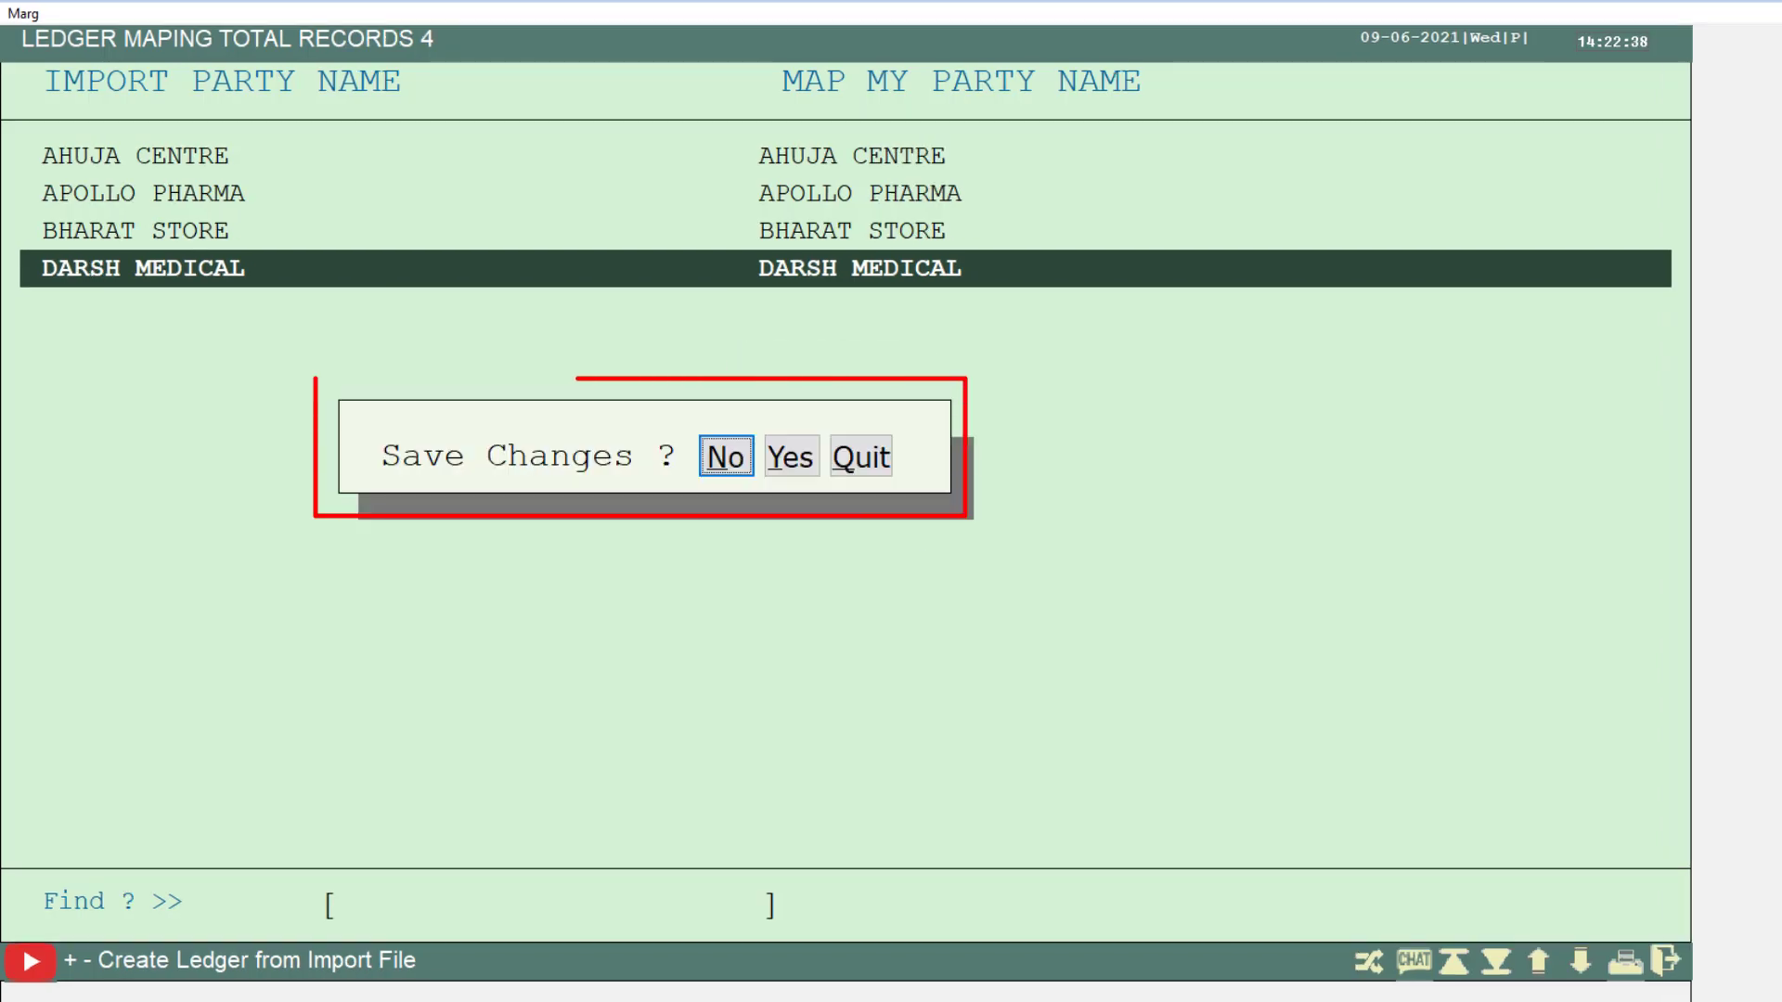
pyautogui.press('Right')
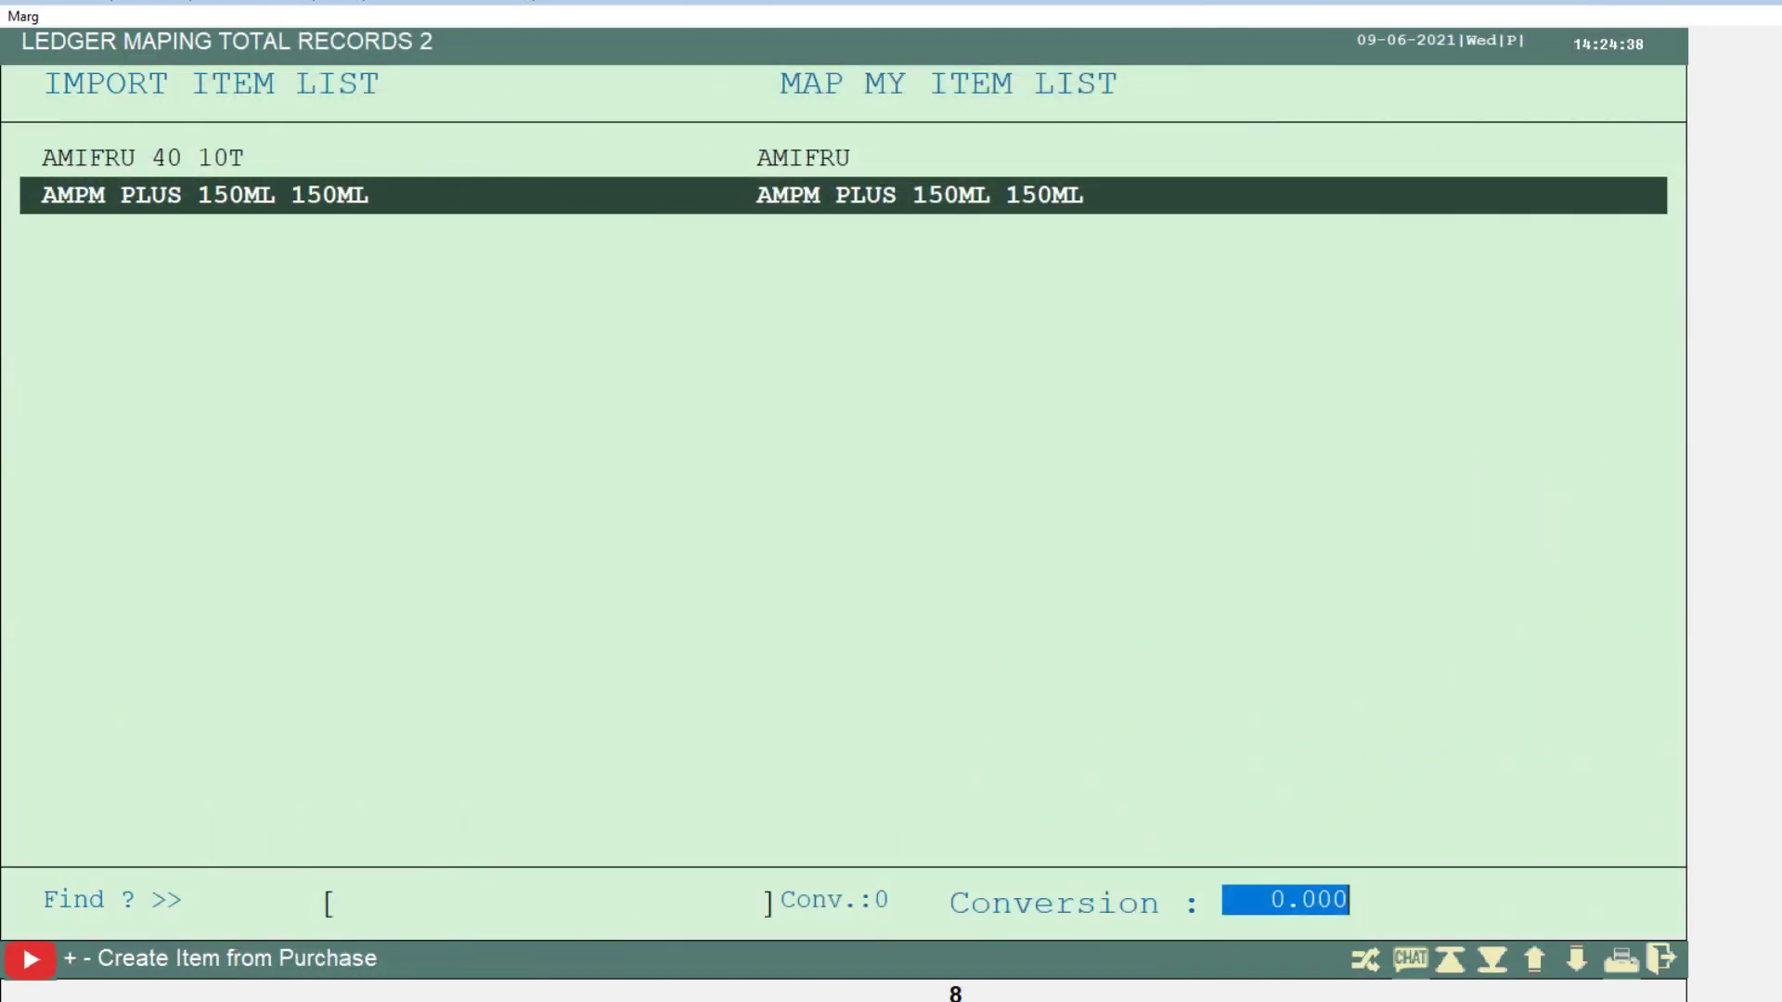
# Save the item mapping changes and complete the import with Delete Import File set to No
pyautogui.press('Escape')
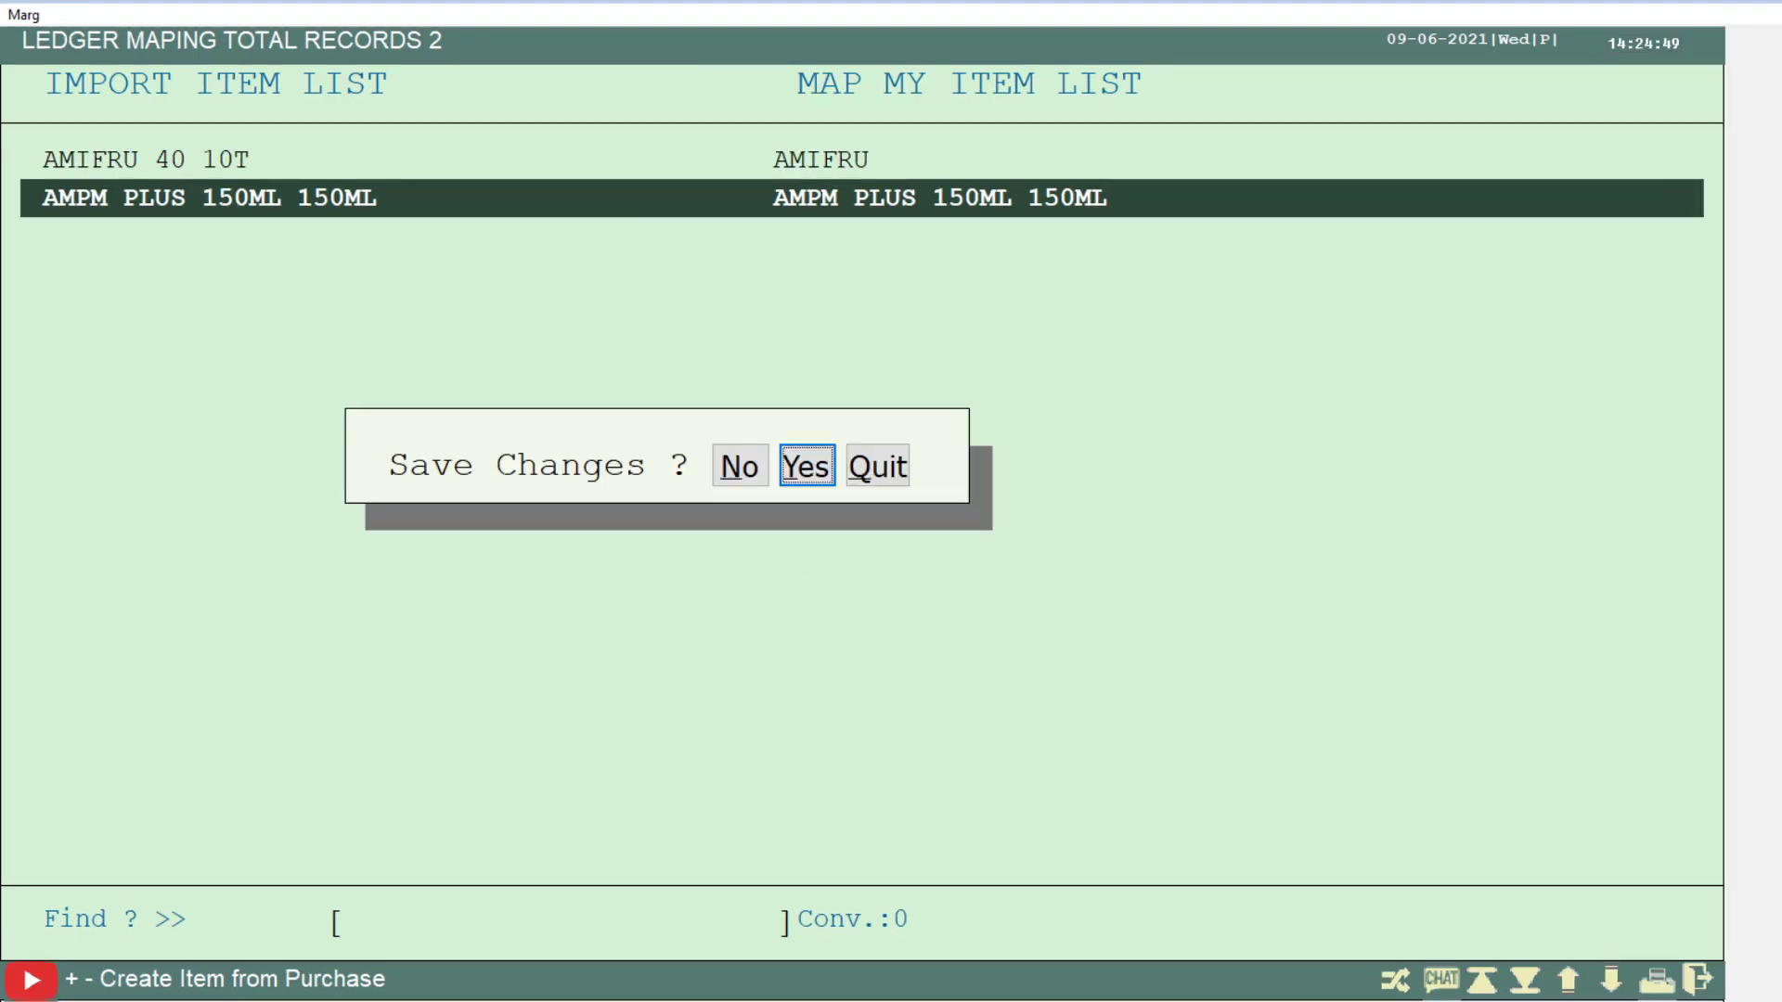
pyautogui.press('Return')
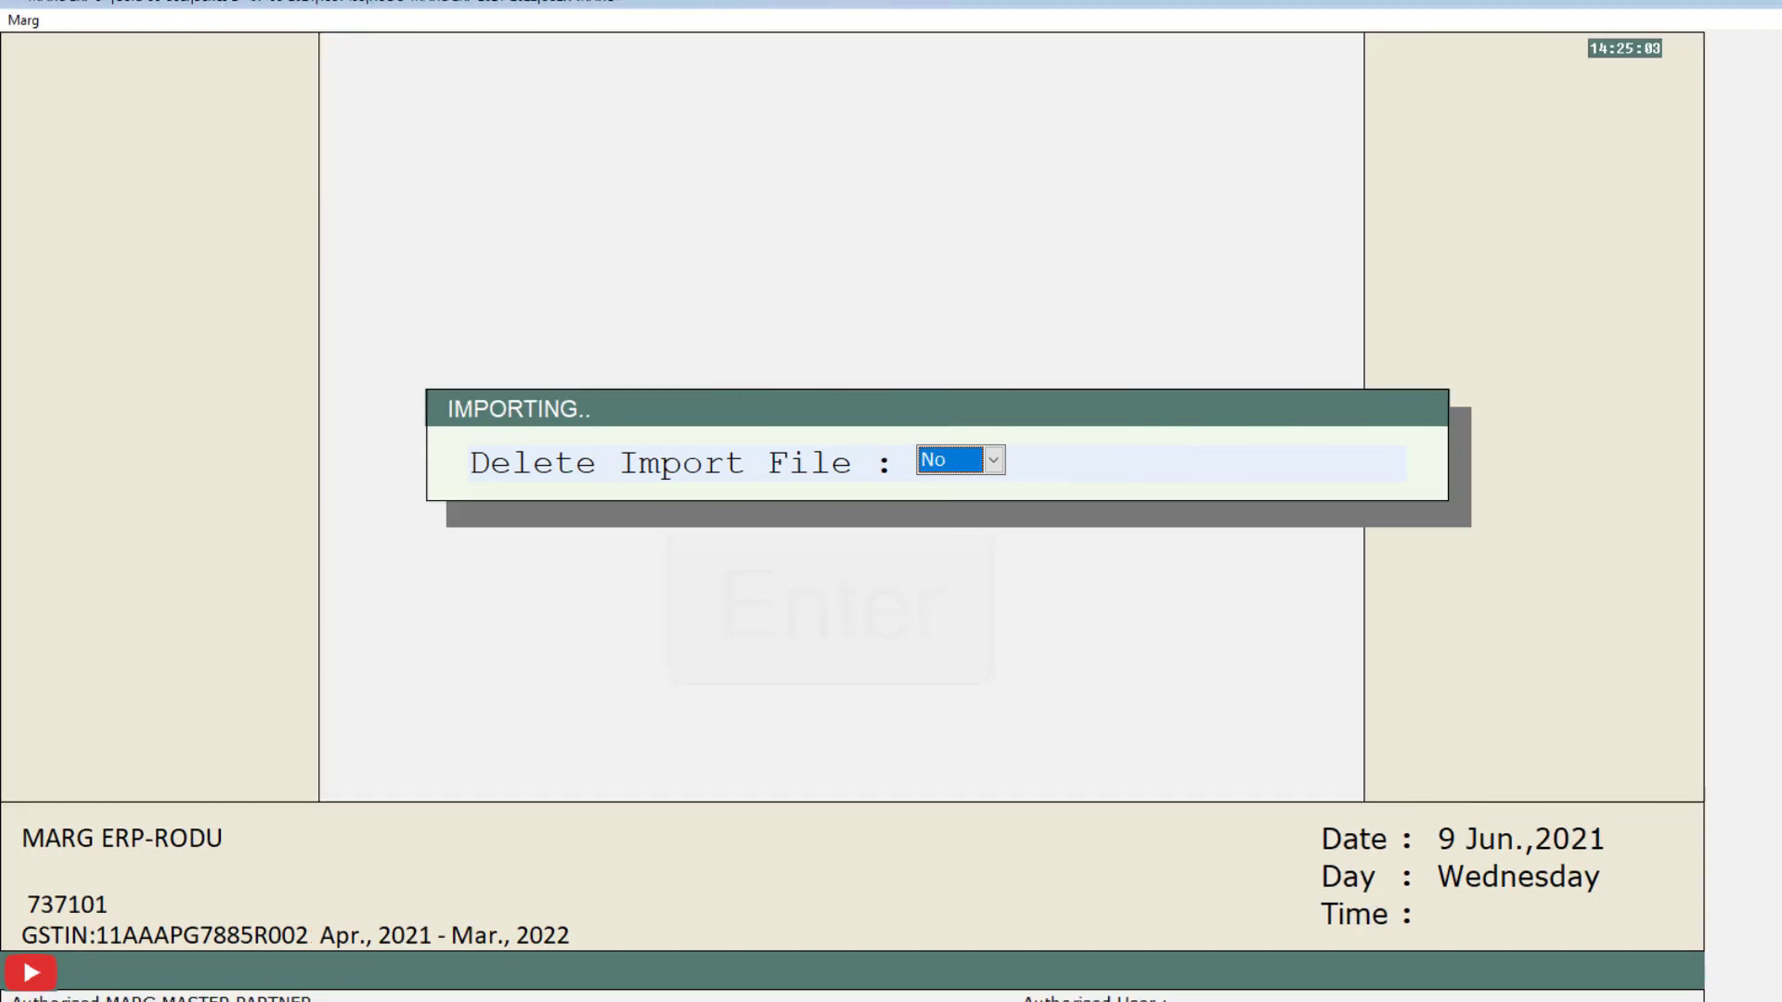
pyautogui.press('Return')
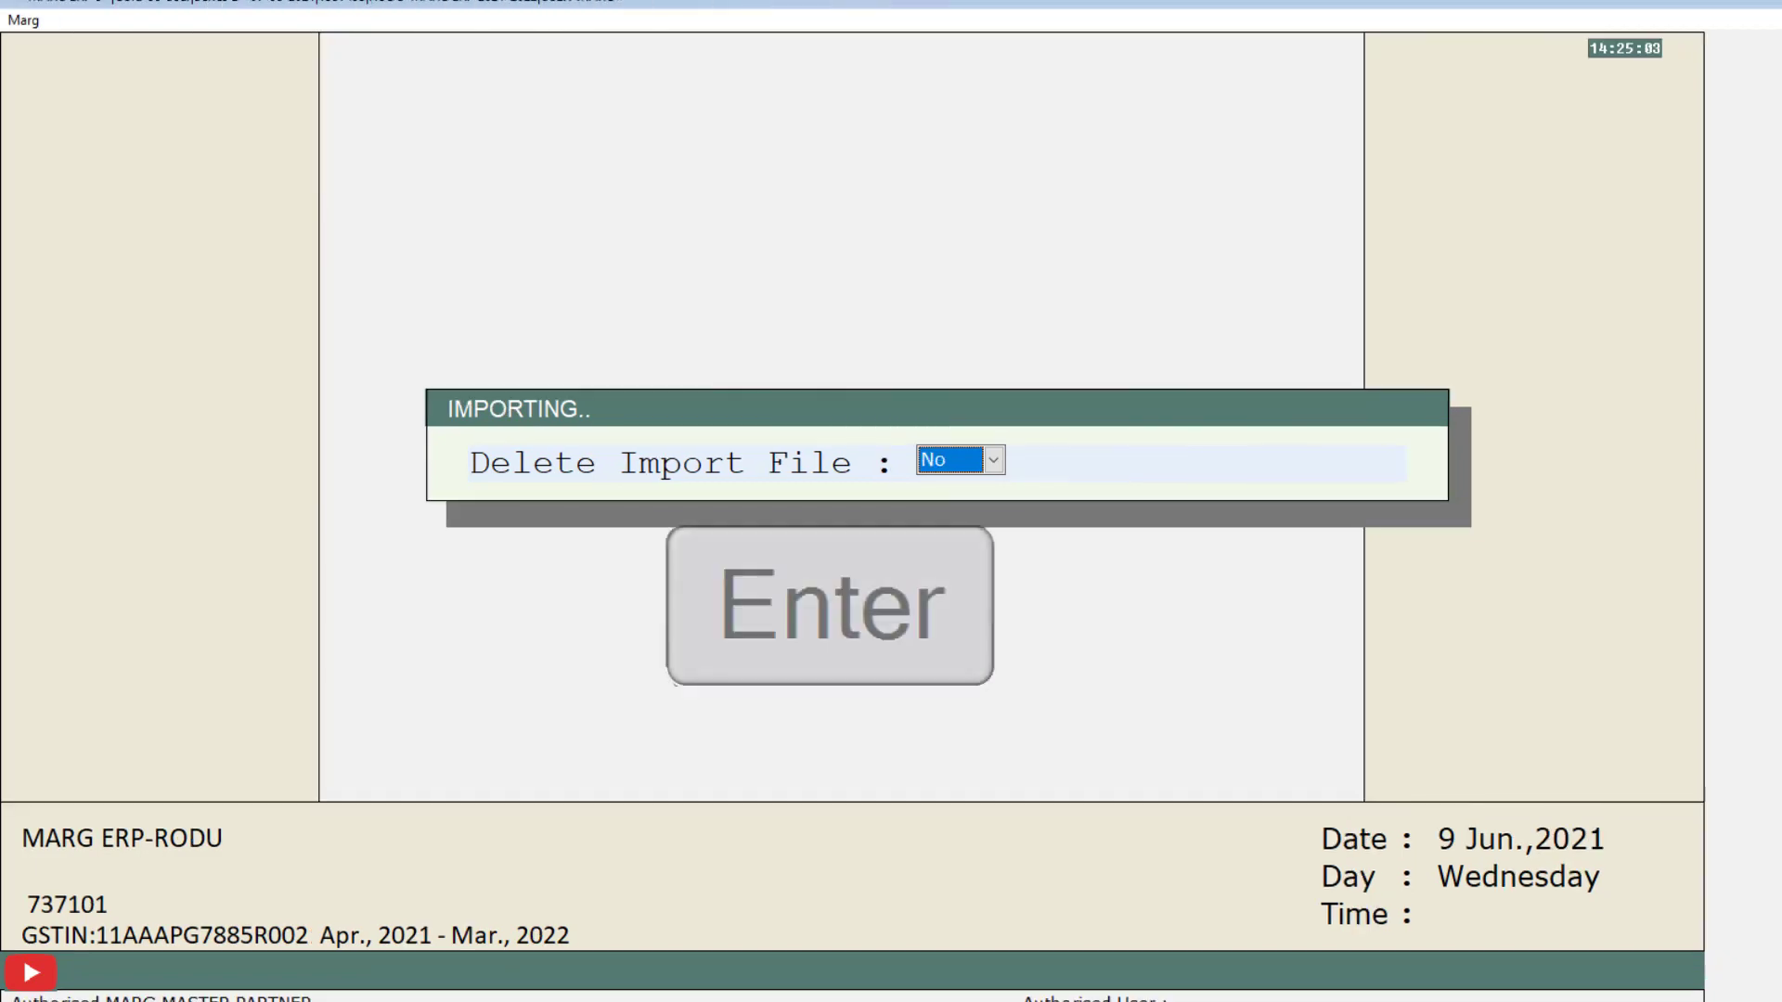